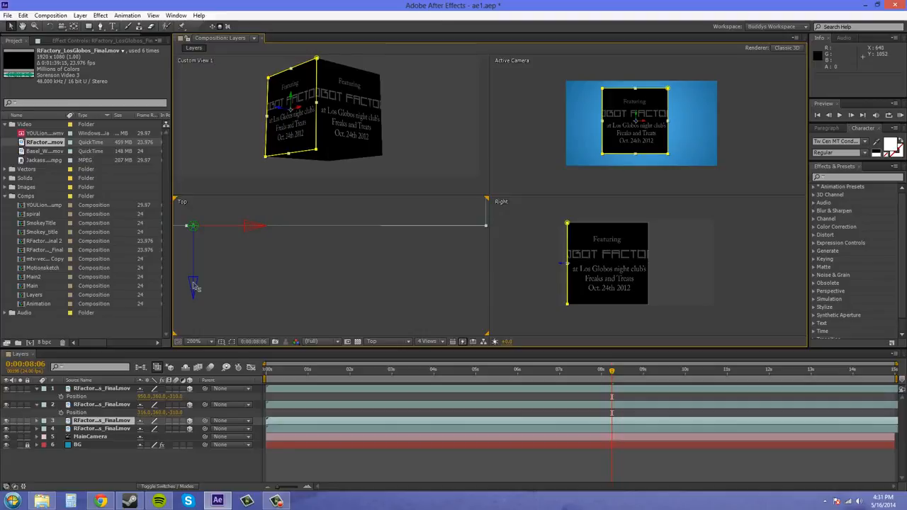
Deselect the layers and reveal the Position property of the third RFactory footage layer
click(474, 241)
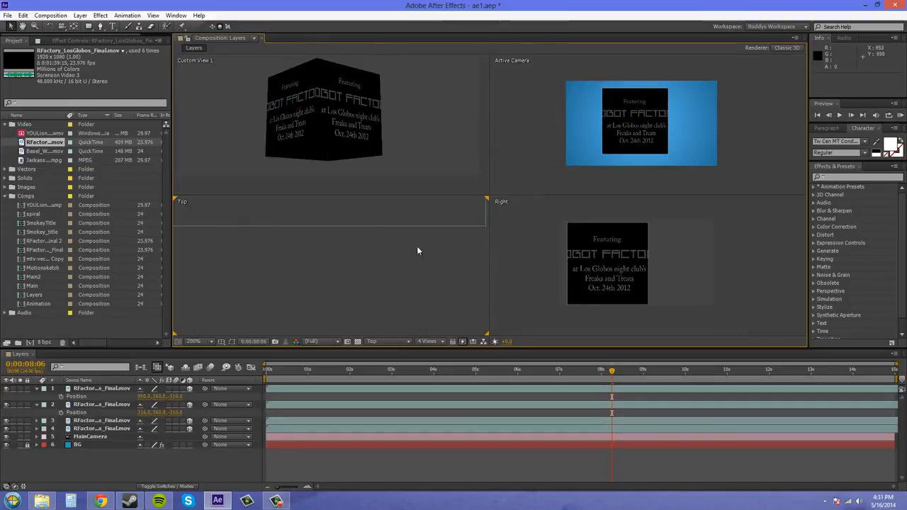
click(147, 402)
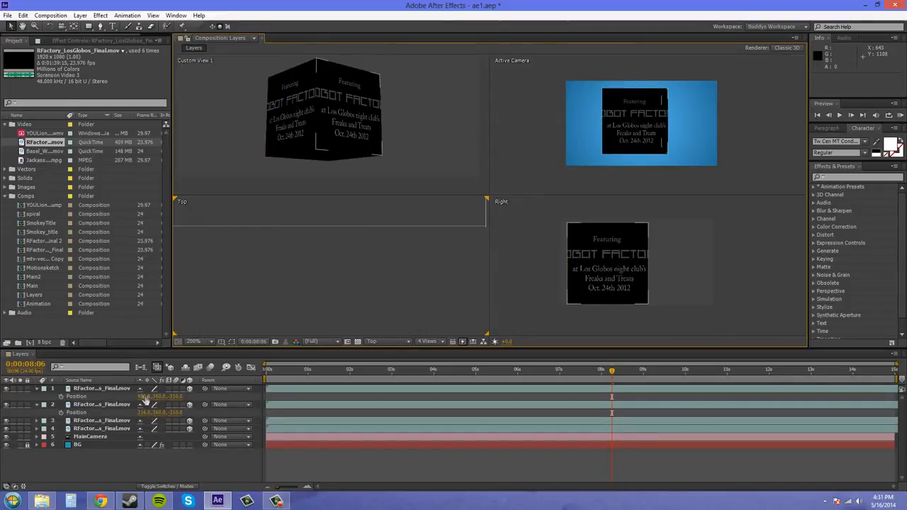
click(101, 421)
key(p)
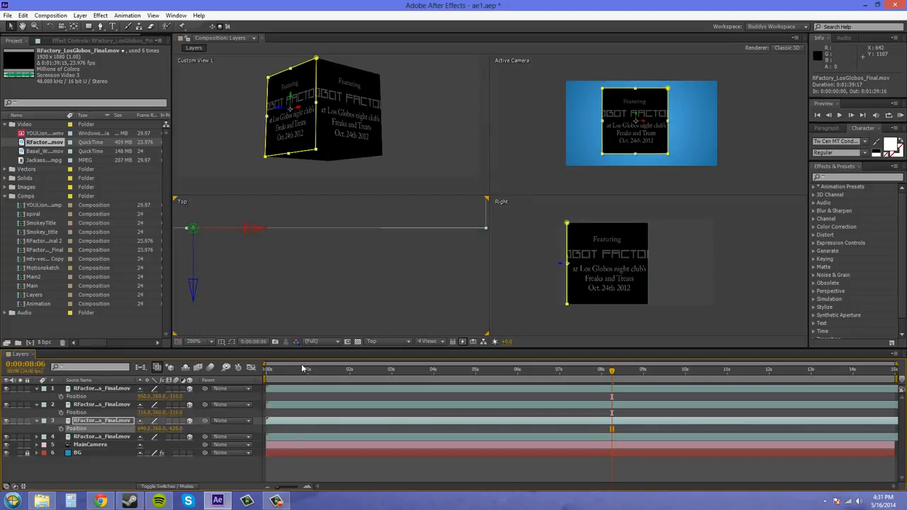
Examine how the cube's side faces meet in the Top view, from several angles in Custom View 1, and in the Right view
click(430, 303)
drag(415, 205, 445, 238)
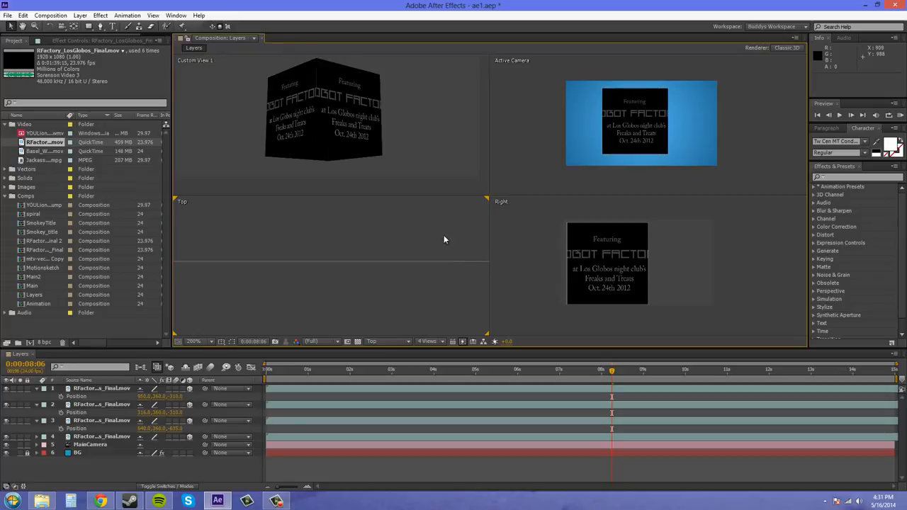
scroll(438, 232, down, 1)
drag(394, 99, 429, 127)
scroll(365, 102, up, 1)
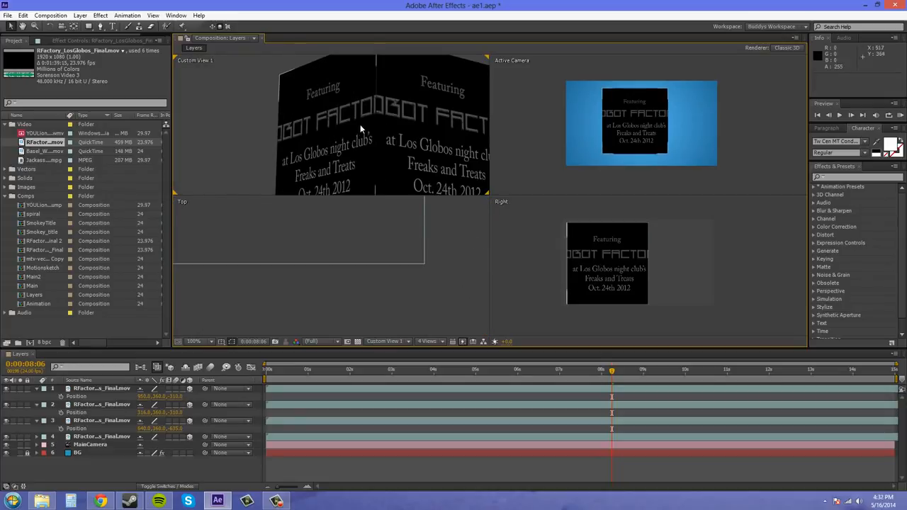
drag(360, 124, 311, 164)
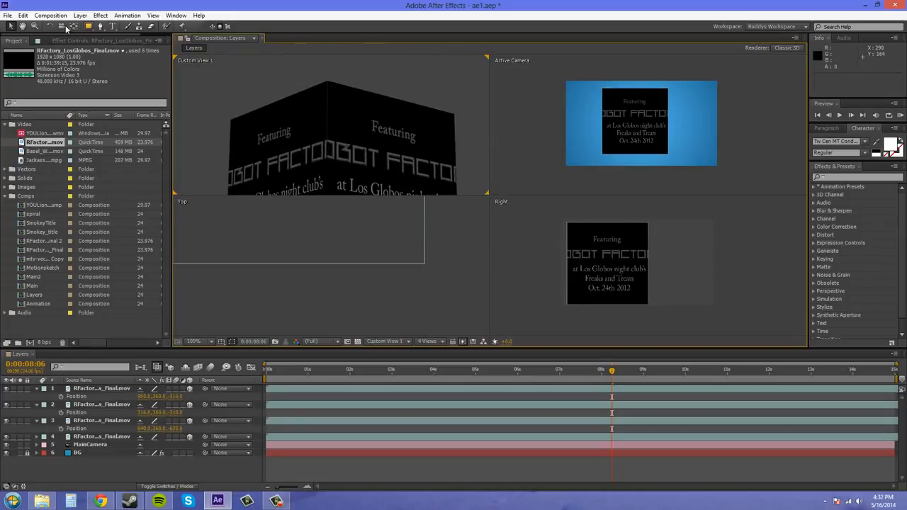
click(63, 27)
drag(378, 139, 411, 141)
scroll(399, 107, down, 1)
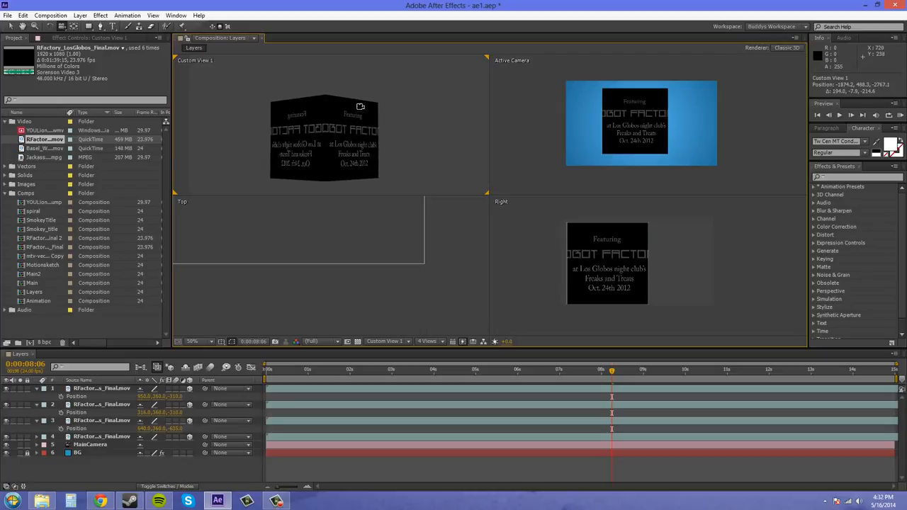
drag(360, 106, 325, 117)
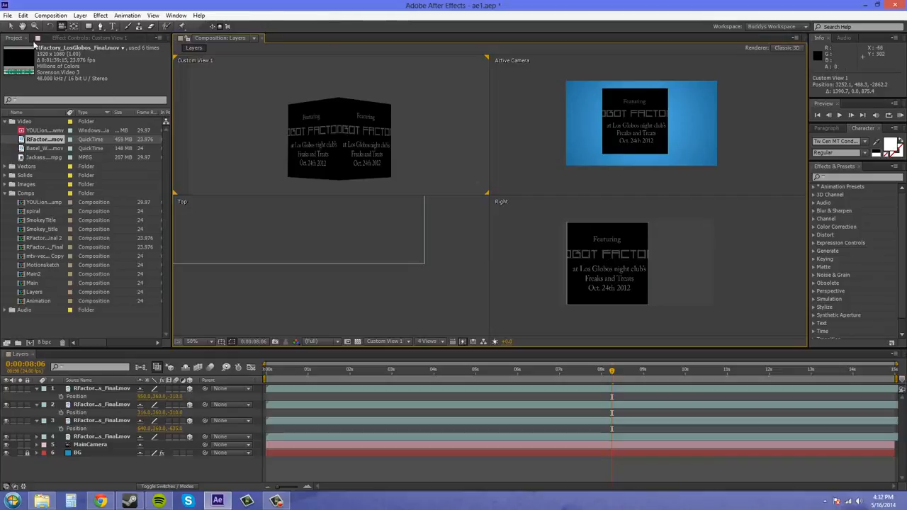
click(735, 236)
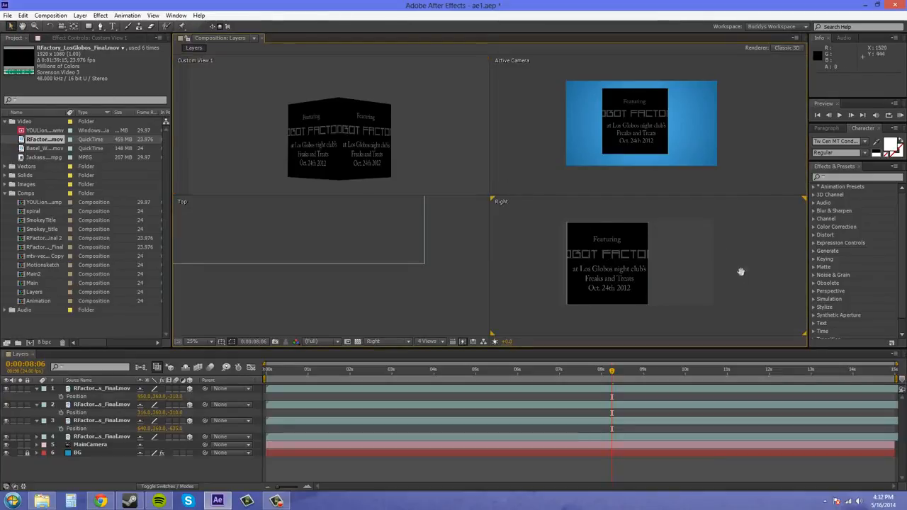
drag(741, 272, 754, 267)
scroll(697, 280, up, 2)
drag(696, 281, 696, 268)
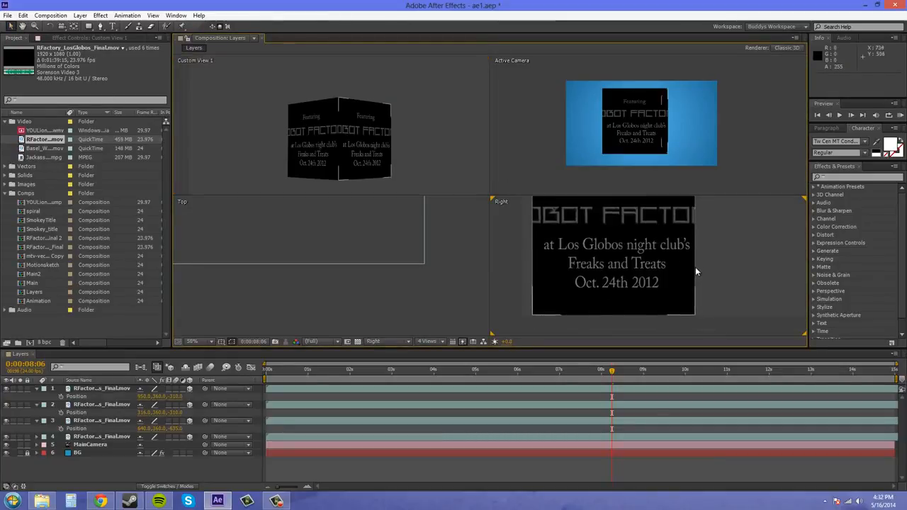
scroll(695, 267, down, 2)
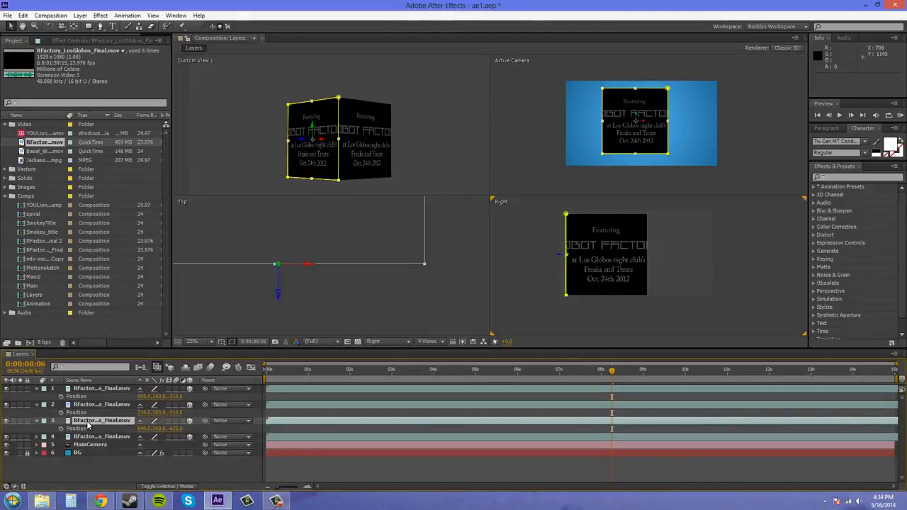
Duplicate the third RFactory footage layer and set the duplicate's label color to Peach
key(ctrl+d)
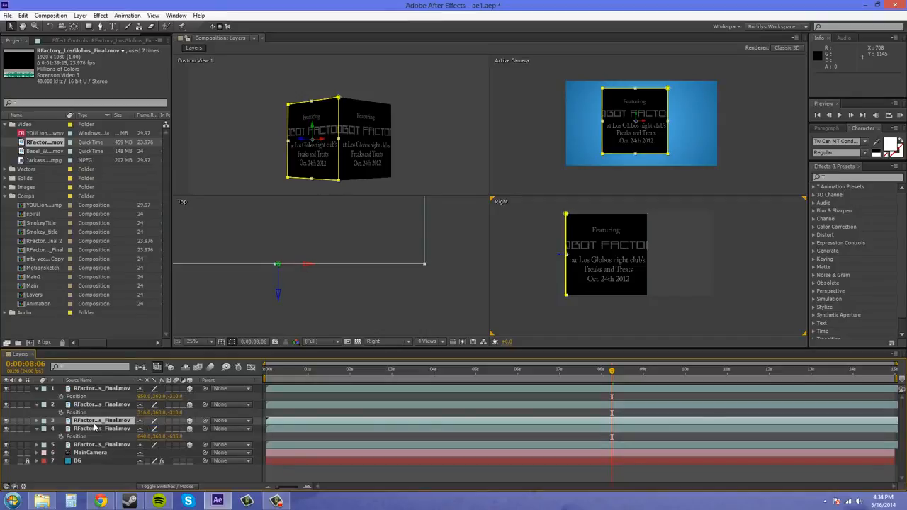
click(44, 421)
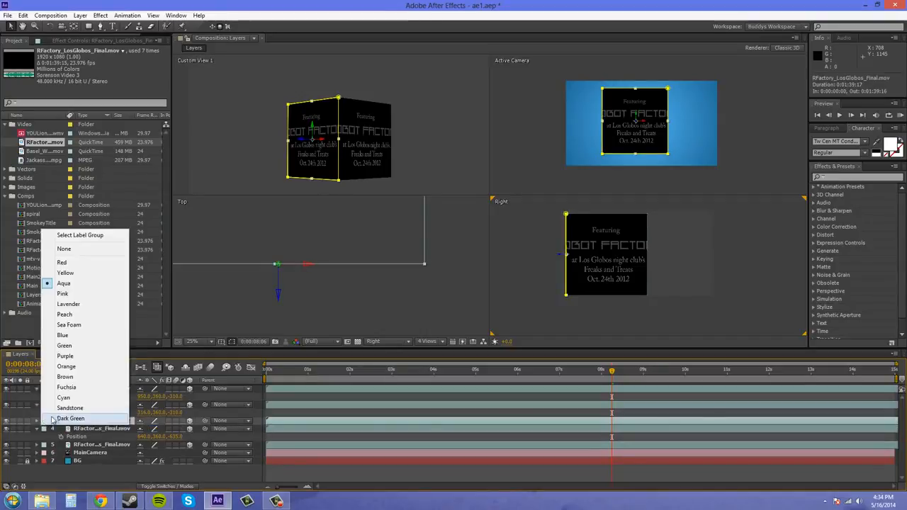
click(65, 314)
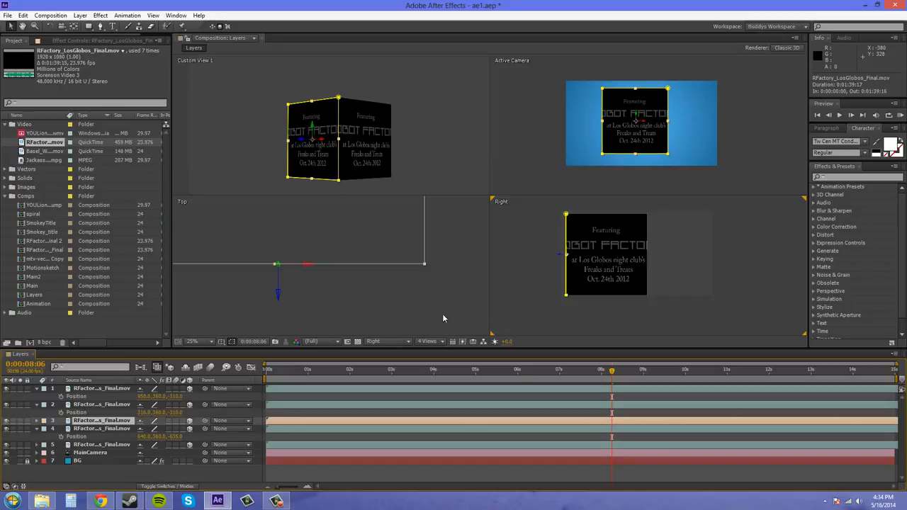
Reveal the peach duplicate's rotation properties and set its X orientation to 270°, so the face lies horizontal
click(168, 423)
key(r)
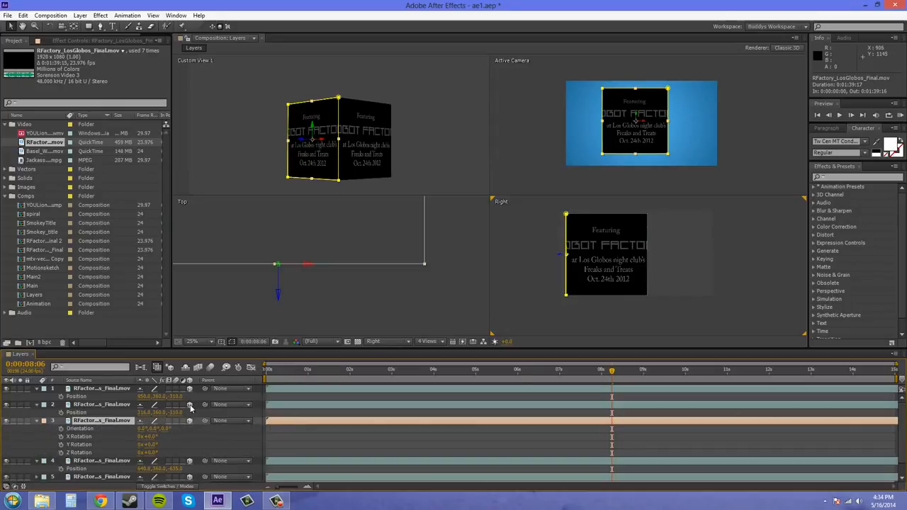
scroll(570, 256, up, 2)
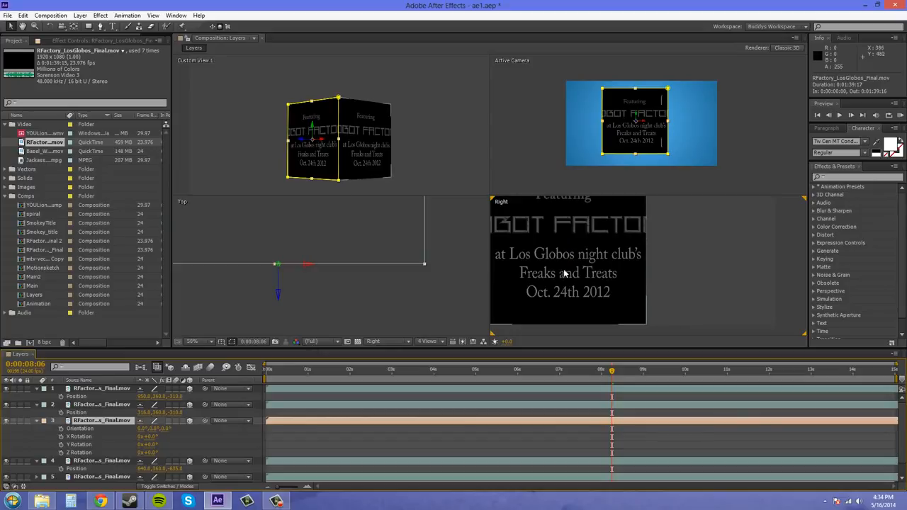
drag(564, 274, 644, 290)
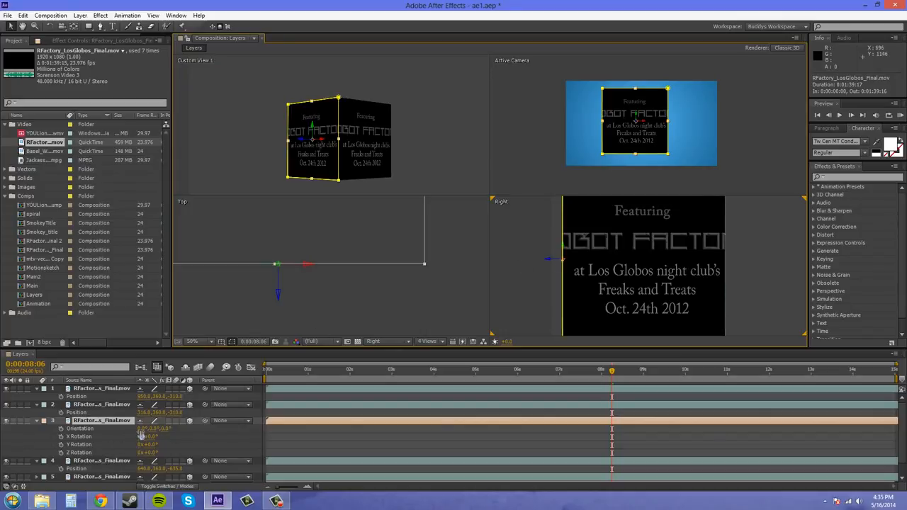
drag(142, 429, 191, 434)
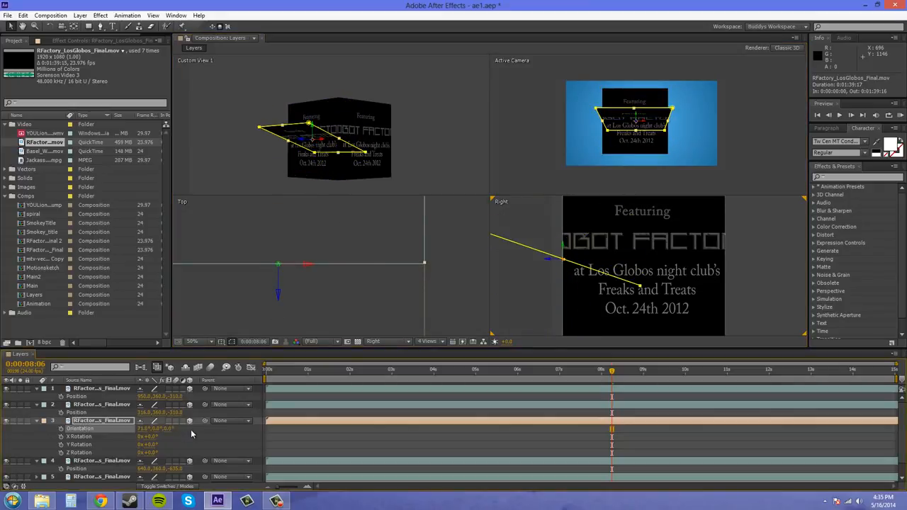
key(ctrl+z)
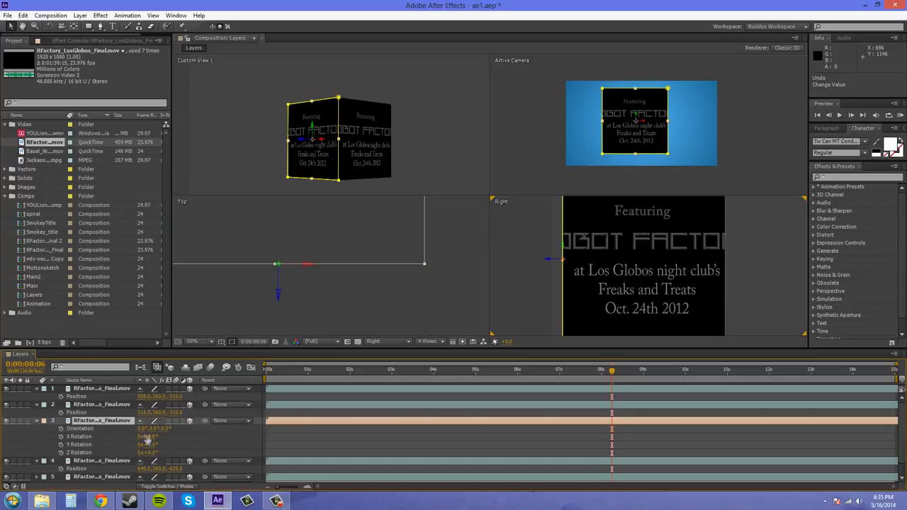
mouse_move(142, 432)
mouse_down()
mouse_move(90, 437)
mouse_move(141, 431)
mouse_up()
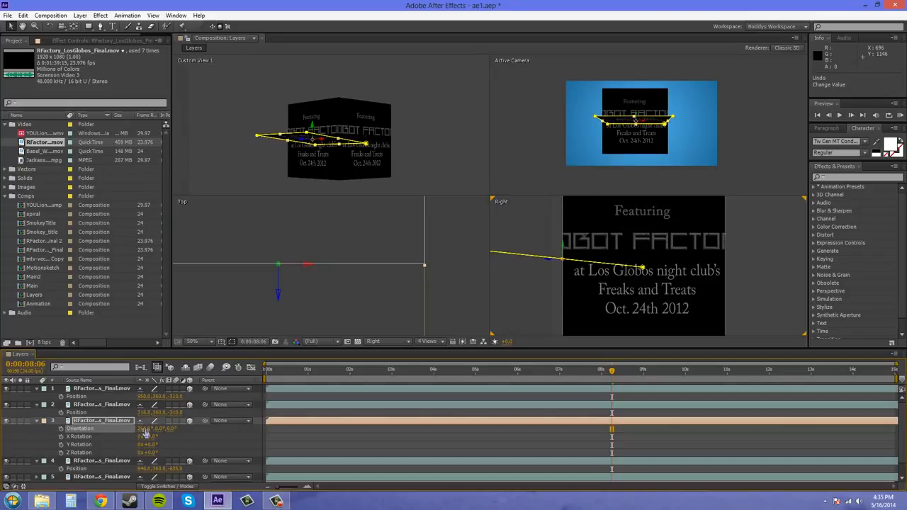
click(145, 428)
text(270)
key(Return)
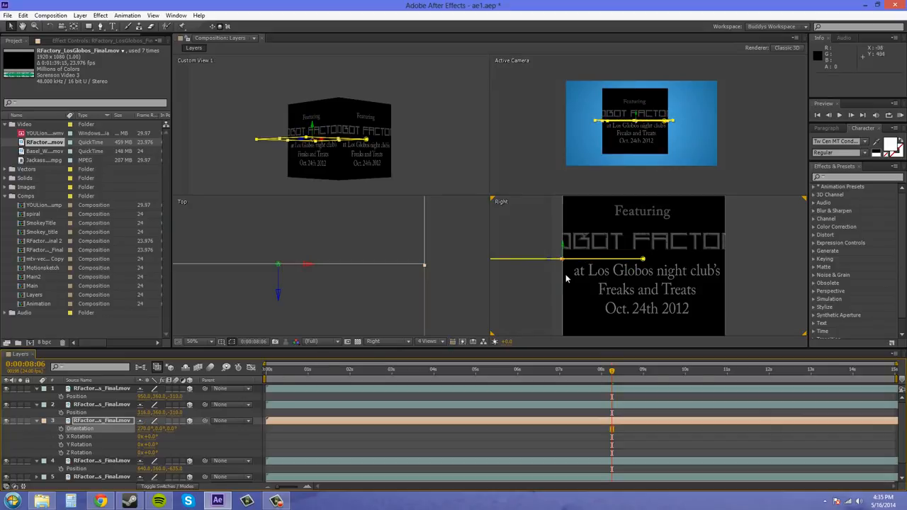
Reveal the peach layer's Position and change the viewer to 2 Views - Horizontal, with the Active Camera view switched to Right
key(comma)
key(comma)
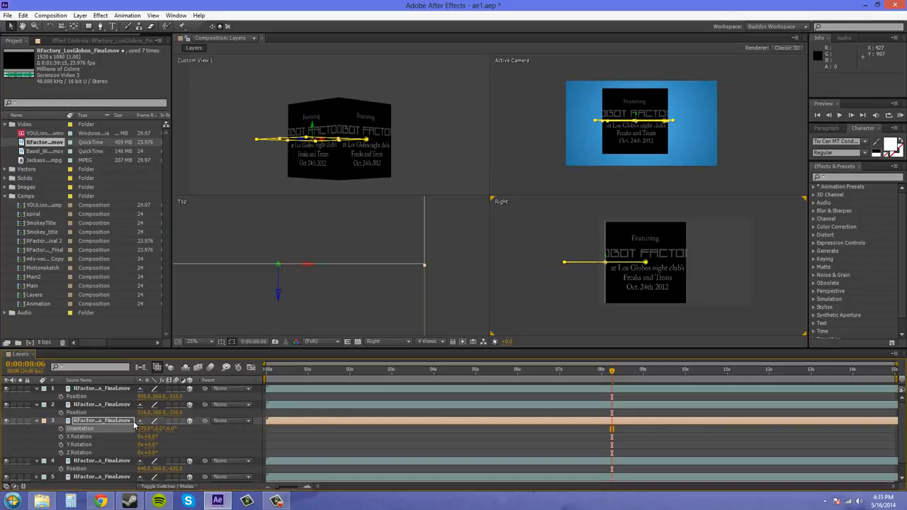
key(p)
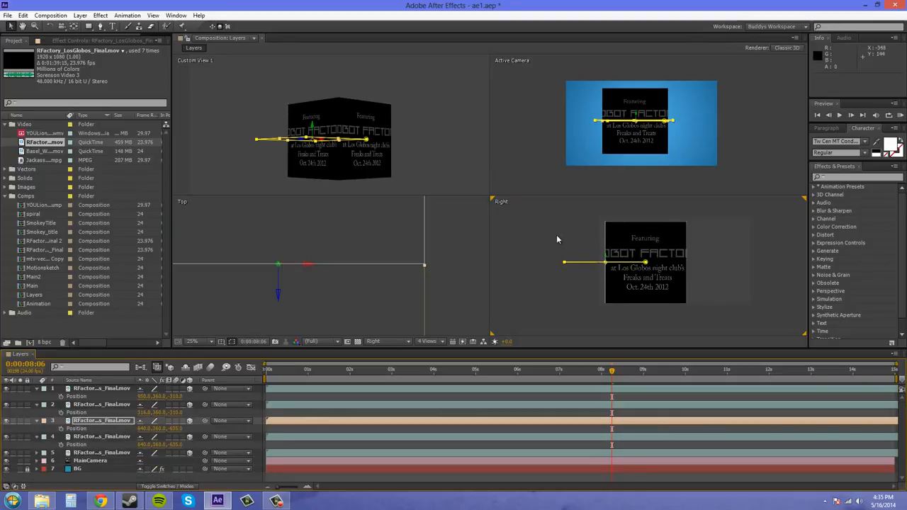
drag(545, 231, 528, 230)
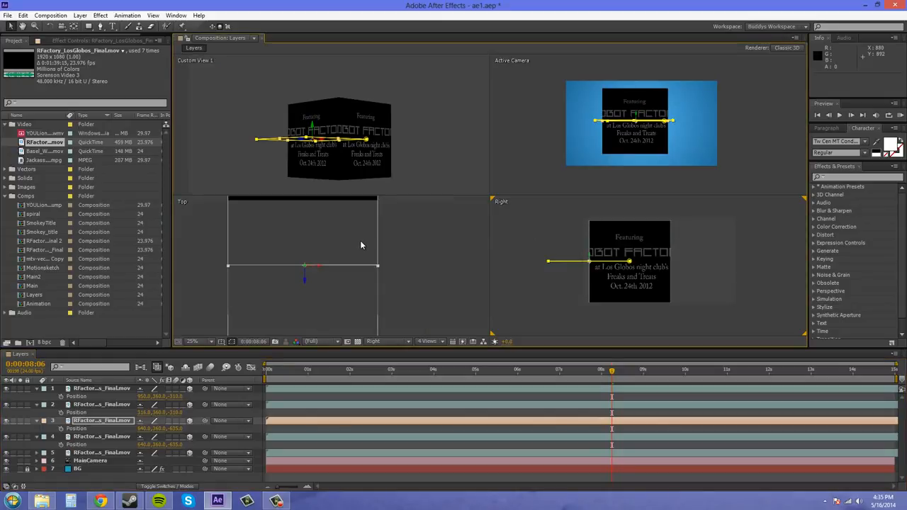
scroll(389, 245, down, 3)
click(424, 342)
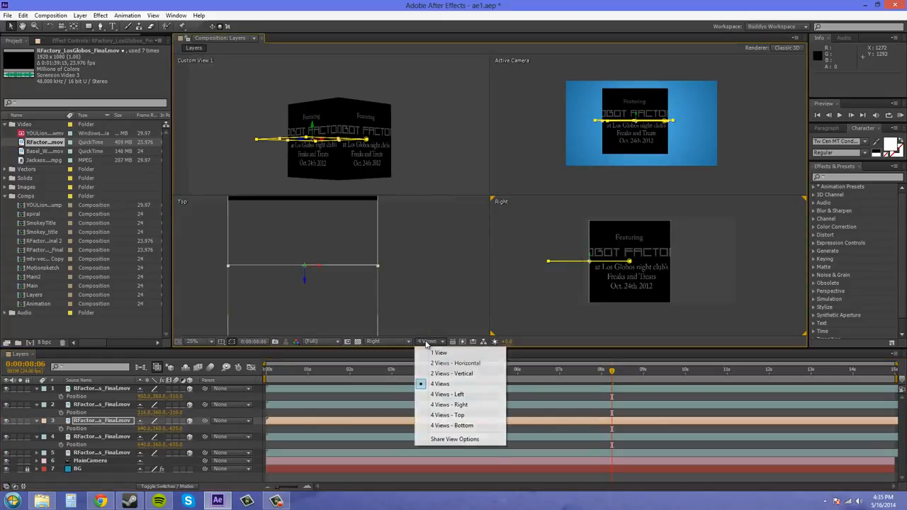
click(456, 364)
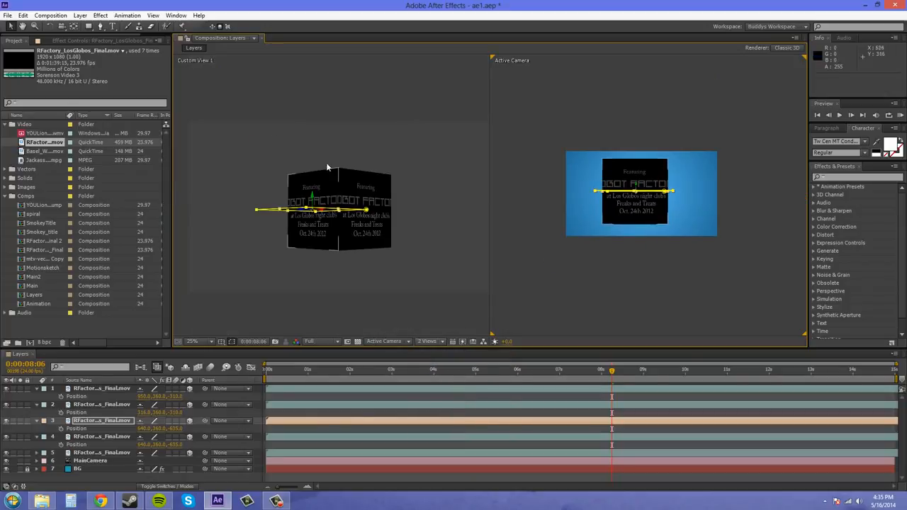
right_click(591, 73)
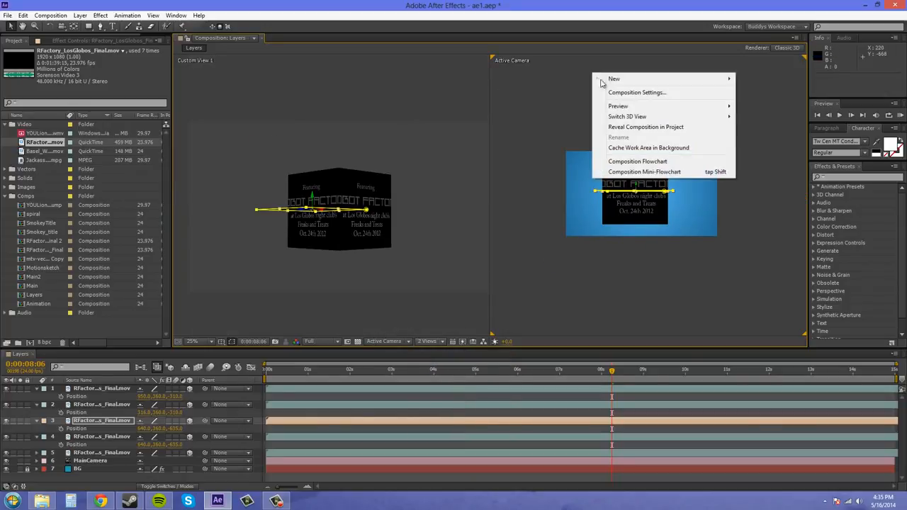
mouse_move(624, 116)
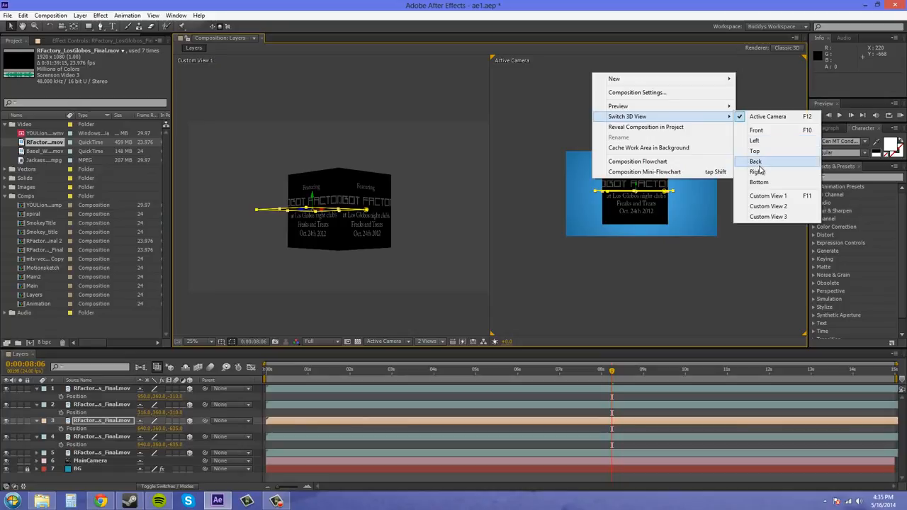
click(755, 171)
scroll(617, 198, up, 2)
drag(586, 186, 675, 226)
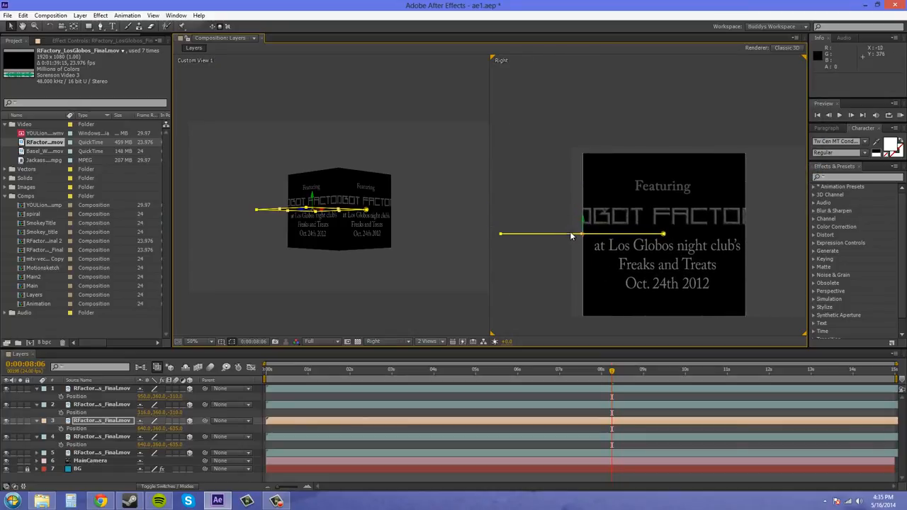
Move the peach face onto the top of the cube in the Right view, to a position of about 640, 44.9, -314.4
drag(573, 238, 679, 136)
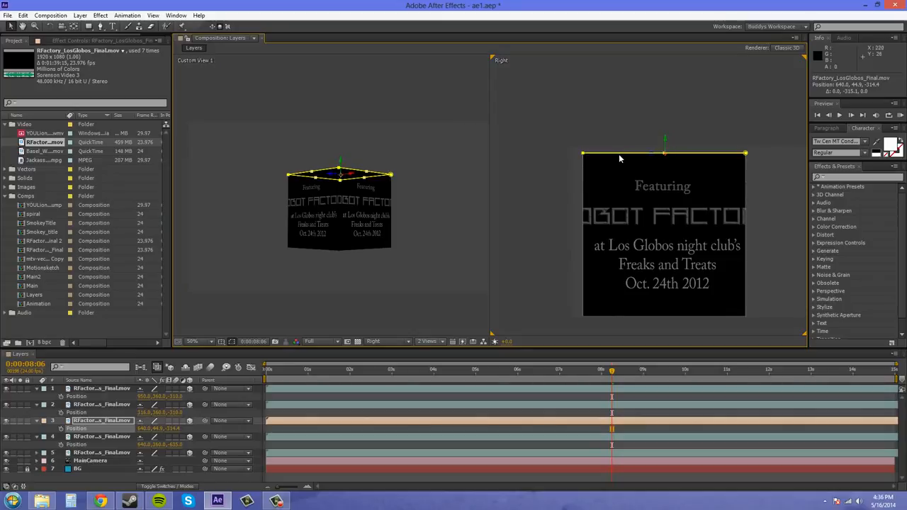
key(period)
drag(619, 165, 670, 184)
scroll(623, 202, up, 1)
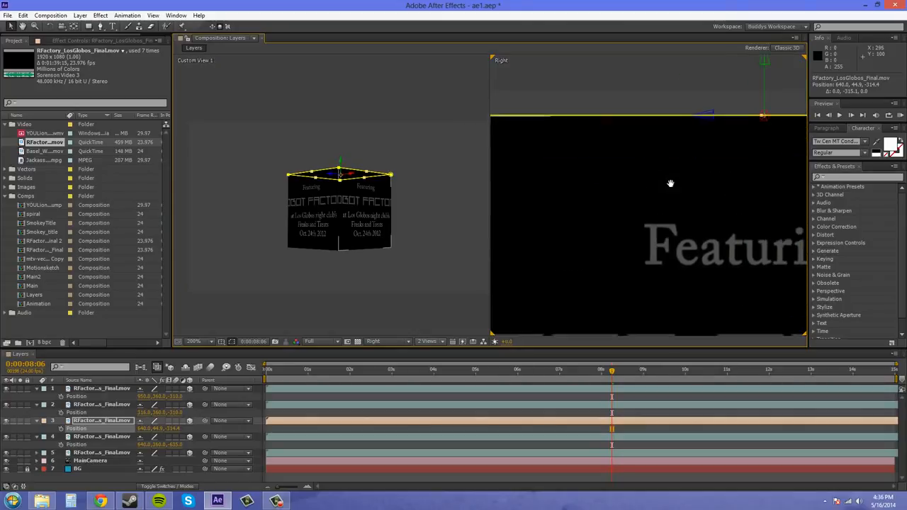
scroll(671, 184, down, 2)
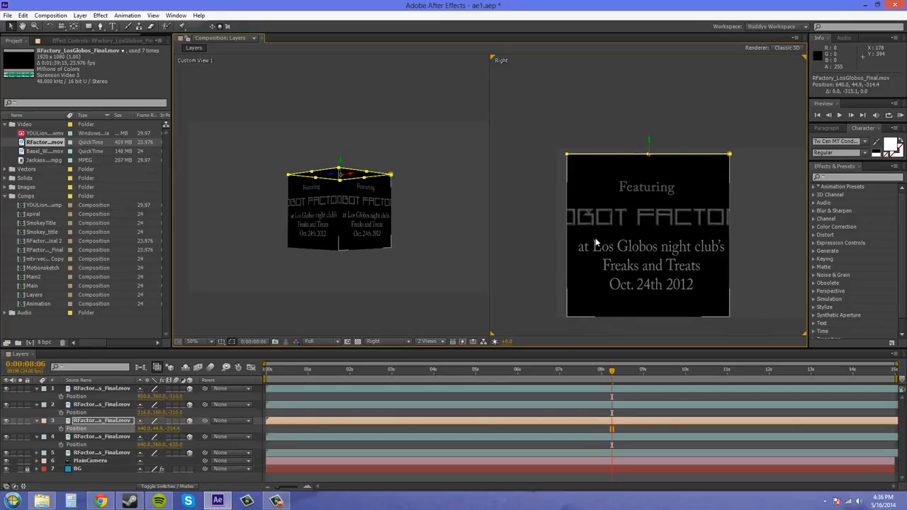
Set Fast Previews to Wireframe for the Right view and deselect the peach layer to inspect the cube's upper corner
click(462, 342)
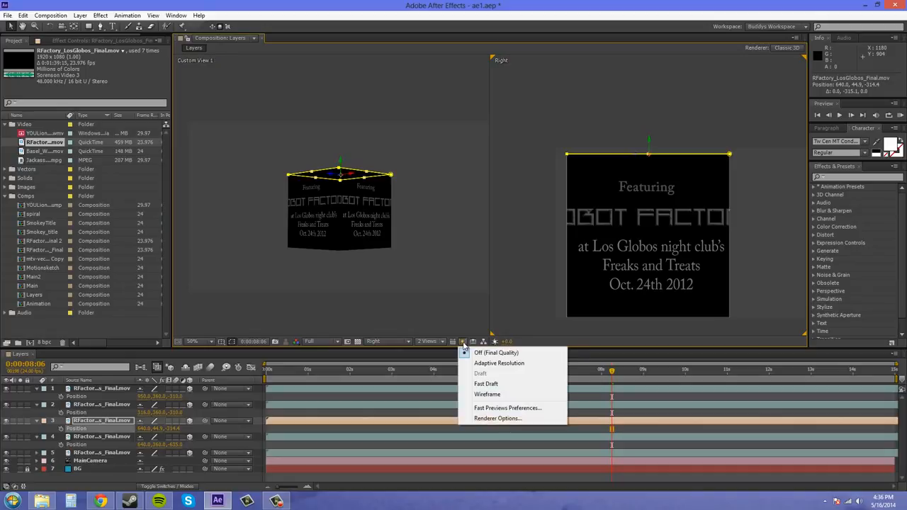
click(487, 395)
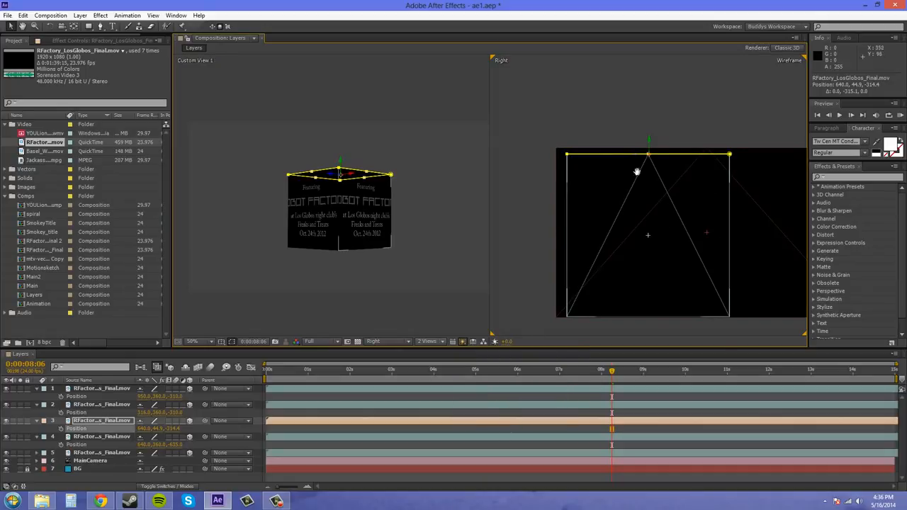
drag(637, 172, 765, 231)
scroll(660, 209, up, 1)
click(774, 126)
scroll(597, 196, up, 1)
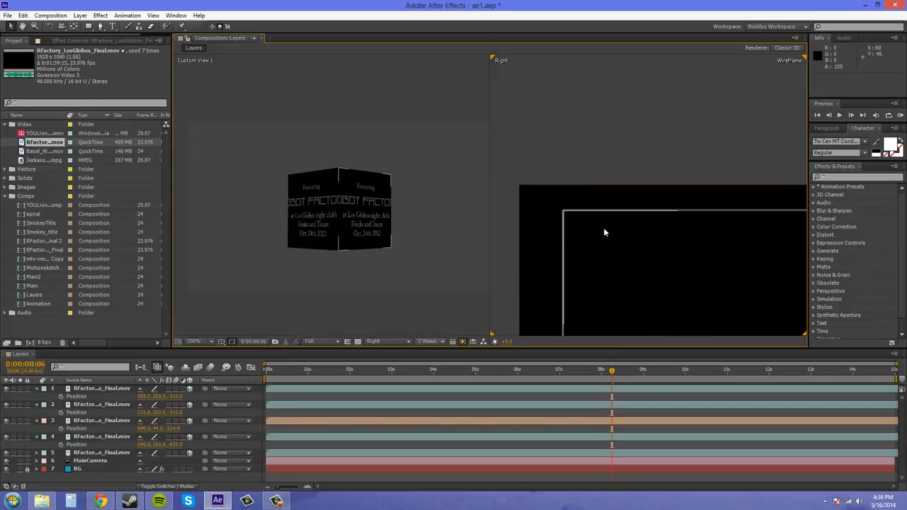
Examine how the peach top face meets the cube's upper corner in the Right view and from several camera angles in Custom View 1
scroll(546, 255, up, 1)
drag(546, 255, 590, 204)
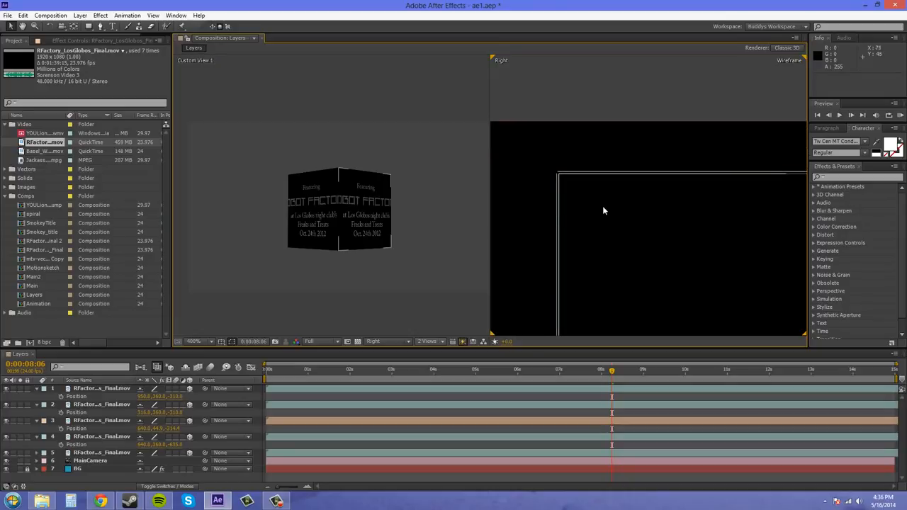
click(94, 420)
drag(683, 232, 662, 235)
mouse_move(430, 194)
mouse_down()
mouse_move(445, 211)
mouse_move(417, 190)
mouse_up()
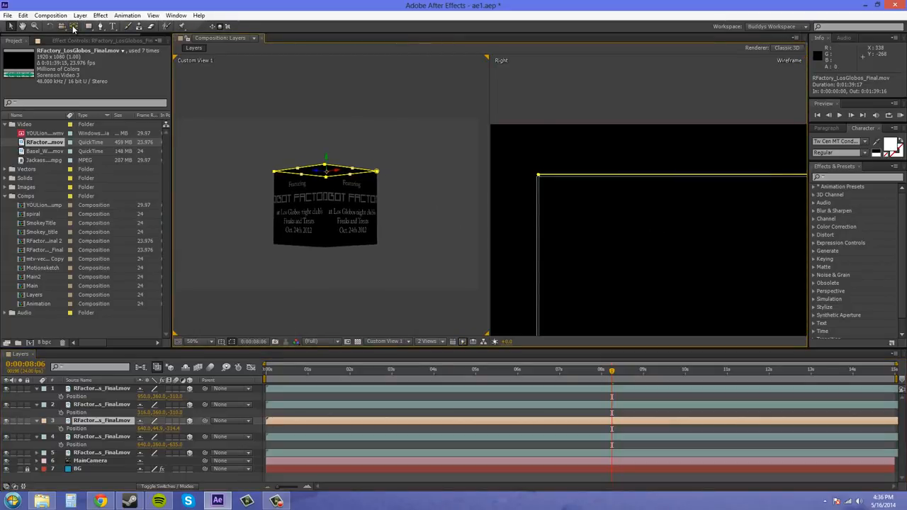
click(62, 26)
drag(404, 204, 313, 183)
scroll(310, 185, up, 2)
drag(362, 217, 468, 127)
drag(292, 149, 516, 211)
scroll(352, 146, up, 1)
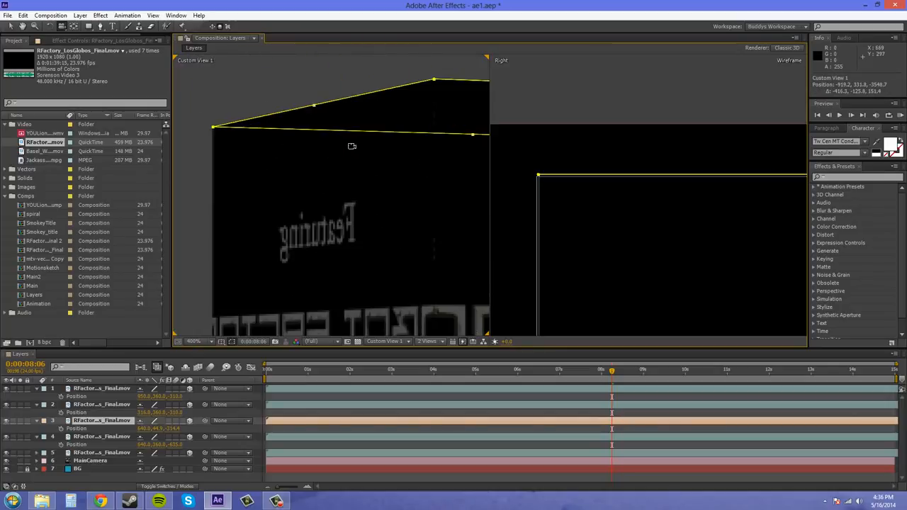
drag(401, 147, 282, 191)
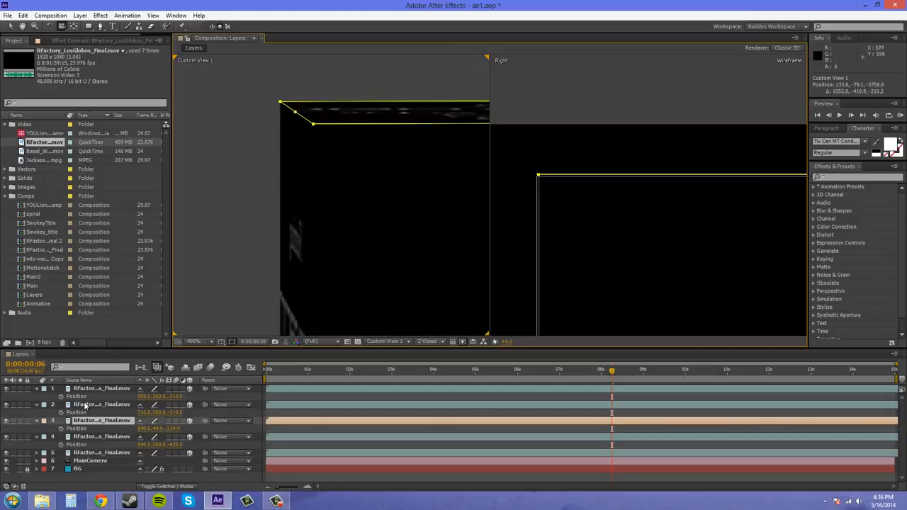
Select video layers 2 and 5 in turn and examine how their upper edges meet the top face
click(82, 408)
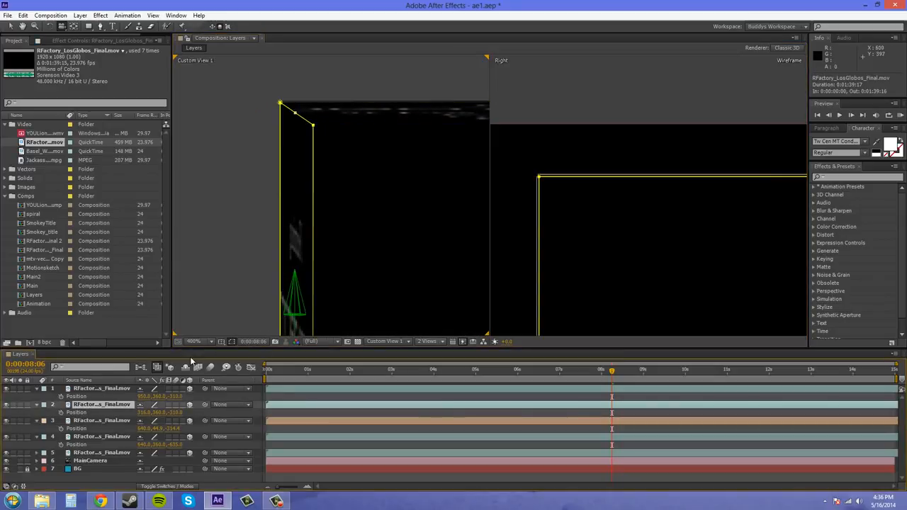
click(209, 303)
click(231, 343)
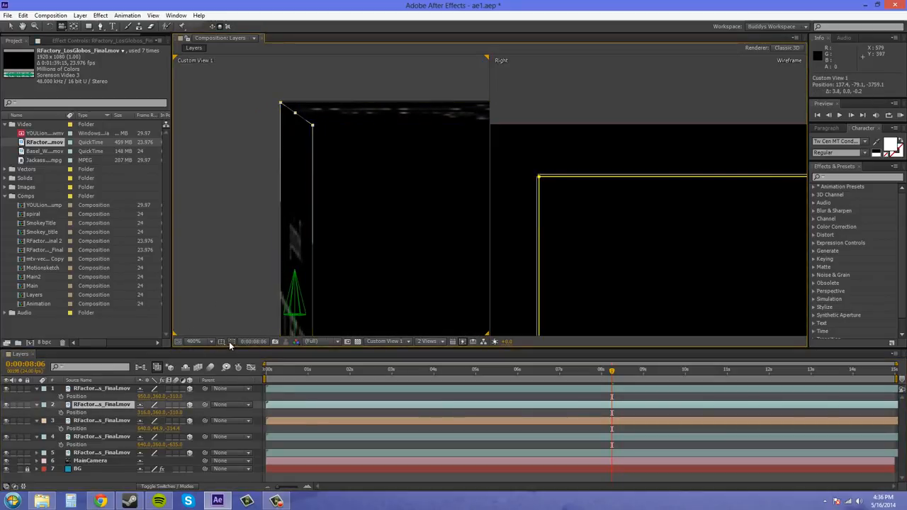
click(84, 454)
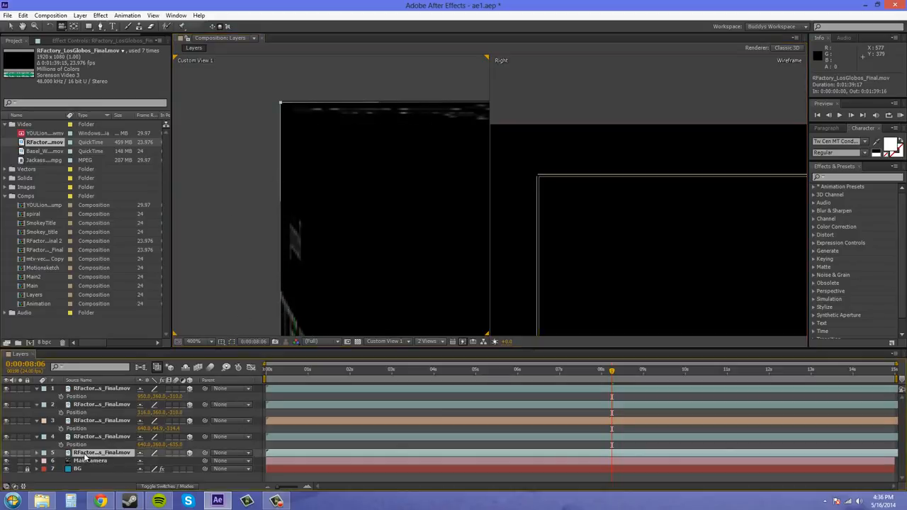
drag(275, 225, 249, 171)
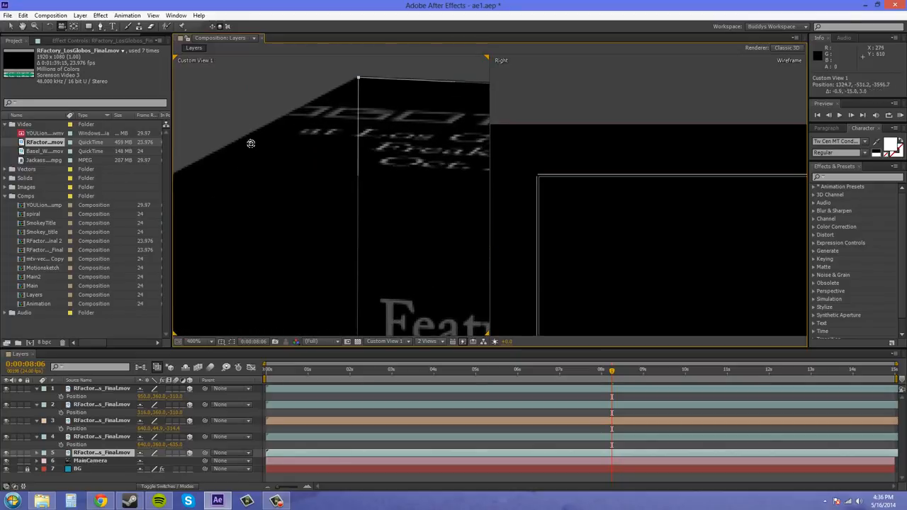
drag(239, 101, 298, 170)
scroll(381, 247, down, 4)
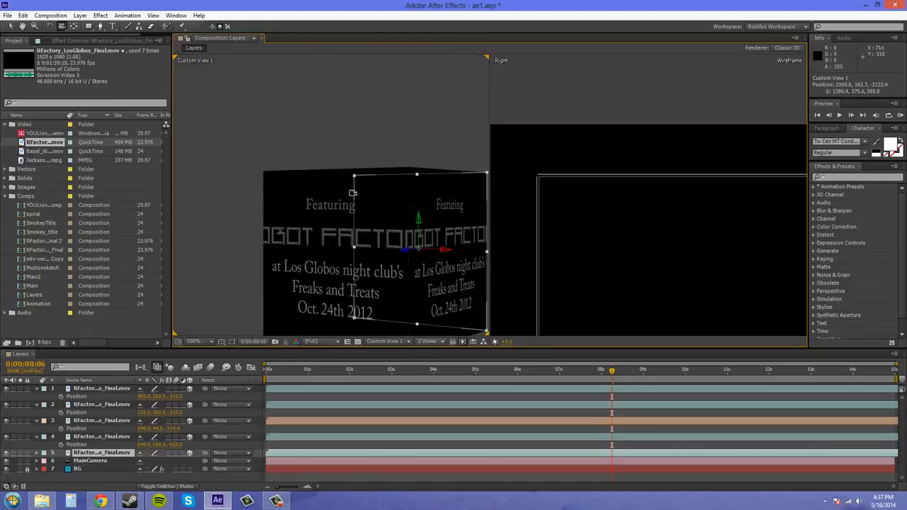
Orbit Custom View 1 around the whole cube and examine the seams between the top and side faces
drag(225, 177, 491, 122)
click(490, 122)
drag(423, 119, 417, 171)
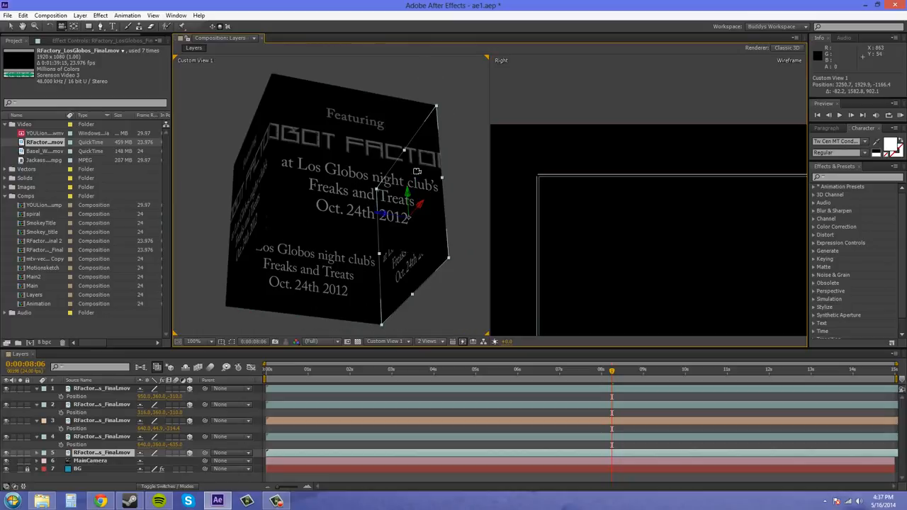
drag(475, 262, 447, 237)
scroll(268, 232, up, 1)
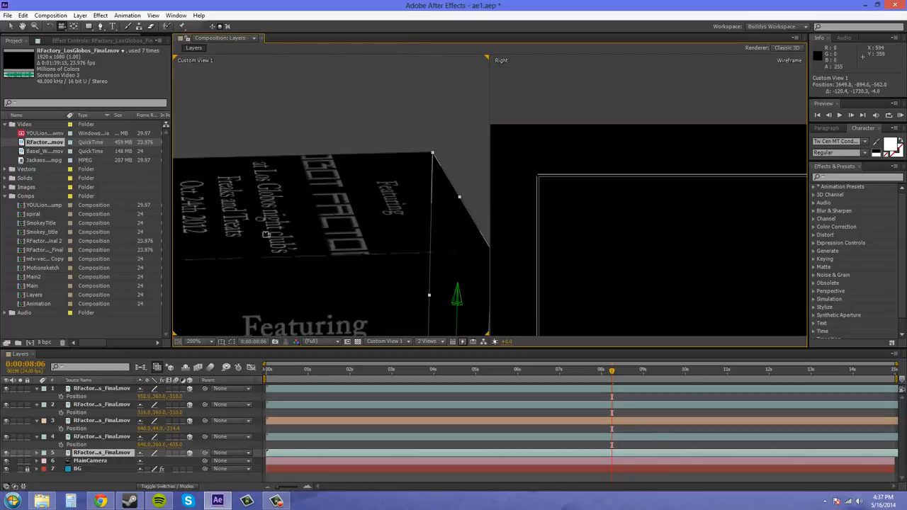
drag(262, 265, 300, 205)
scroll(300, 206, up, 1)
scroll(302, 205, down, 1)
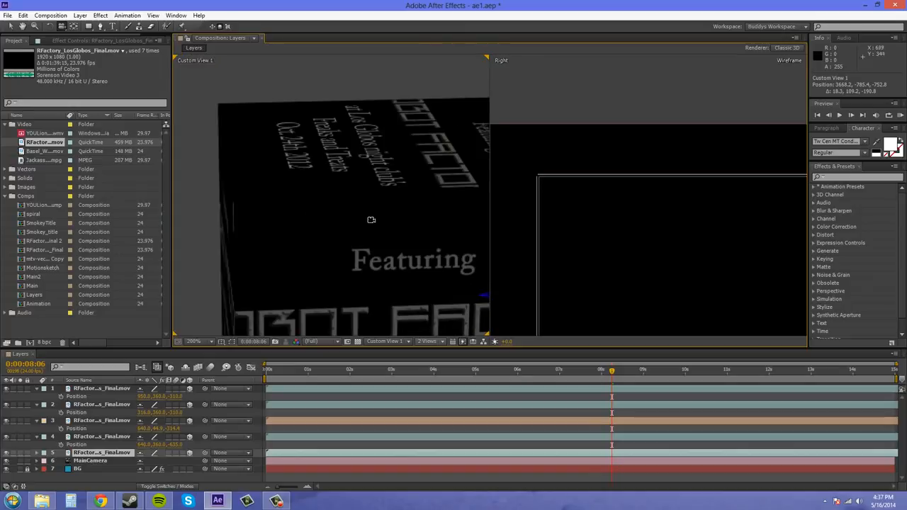
drag(366, 221, 255, 209)
scroll(330, 208, down, 1)
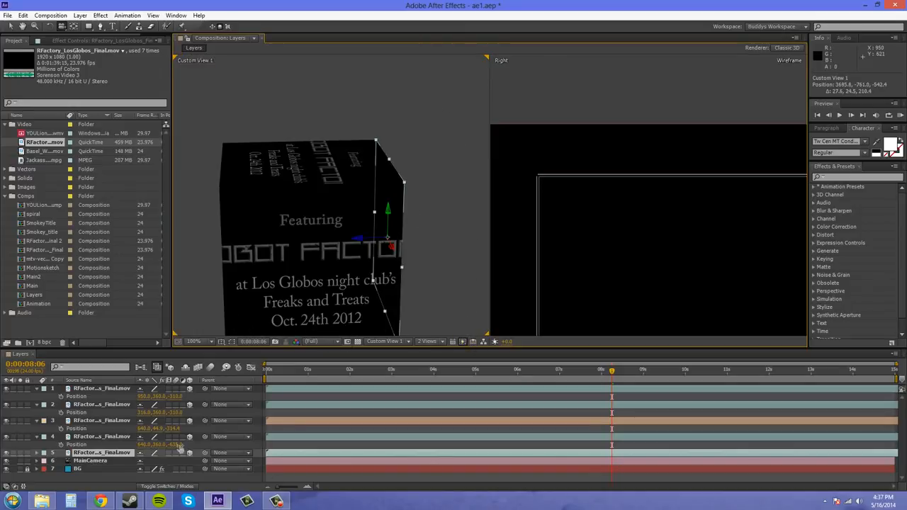
Select the peach top layer and turn off the Wireframe fast preview for the Right view
click(104, 422)
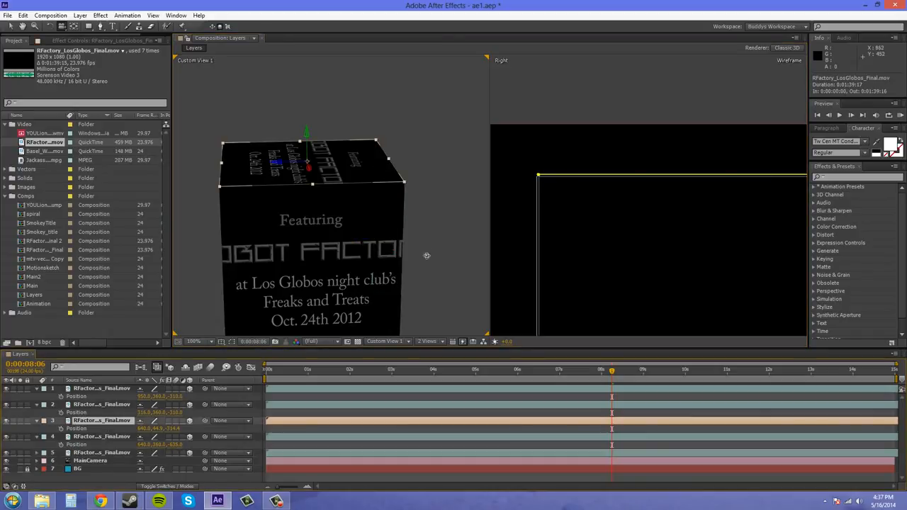
drag(426, 256, 402, 188)
scroll(635, 197, down, 1)
drag(711, 144, 617, 77)
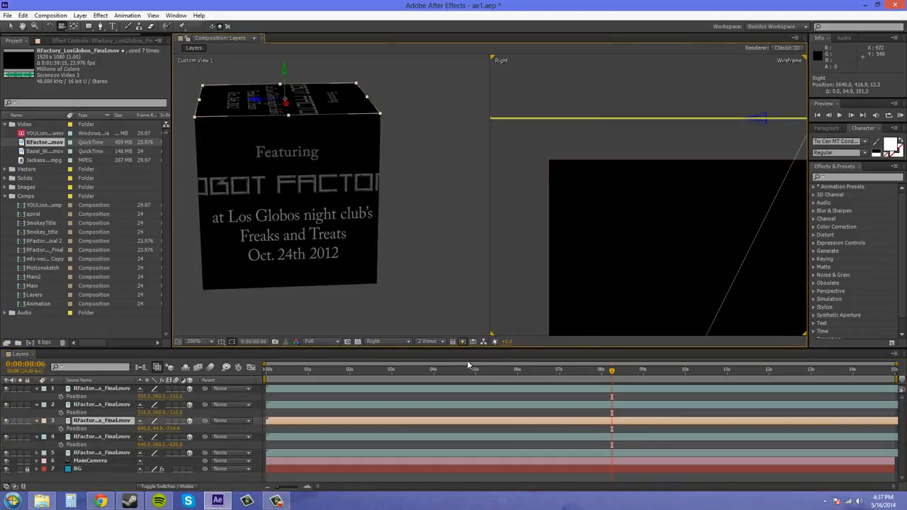
click(464, 342)
click(491, 354)
scroll(724, 143, down, 1)
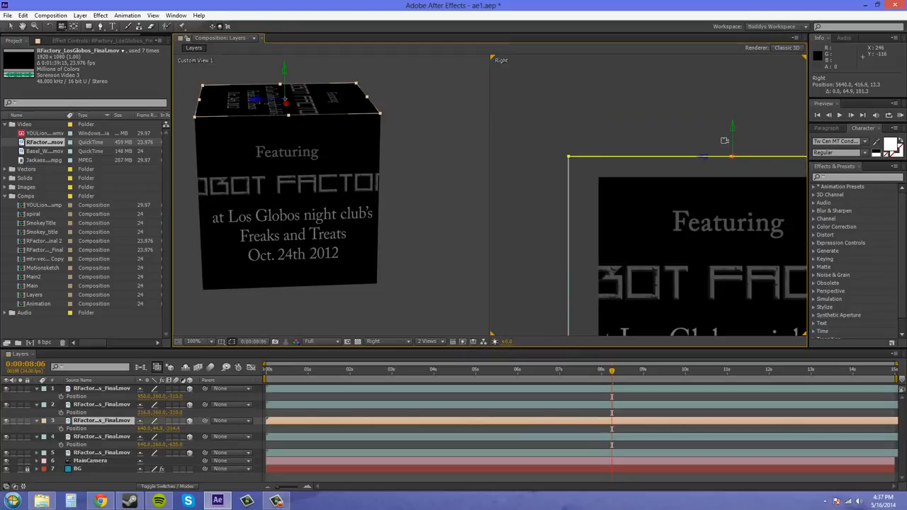
scroll(609, 107, down, 2)
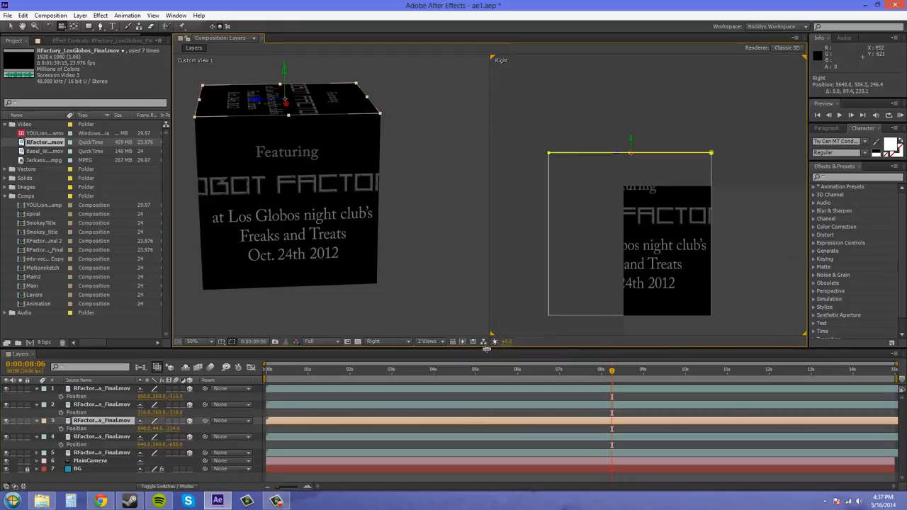
Duplicate the peach top layer and move the copy down to the cube's bottom in the Right view, to about 640, 682.4, -314.4
click(12, 26)
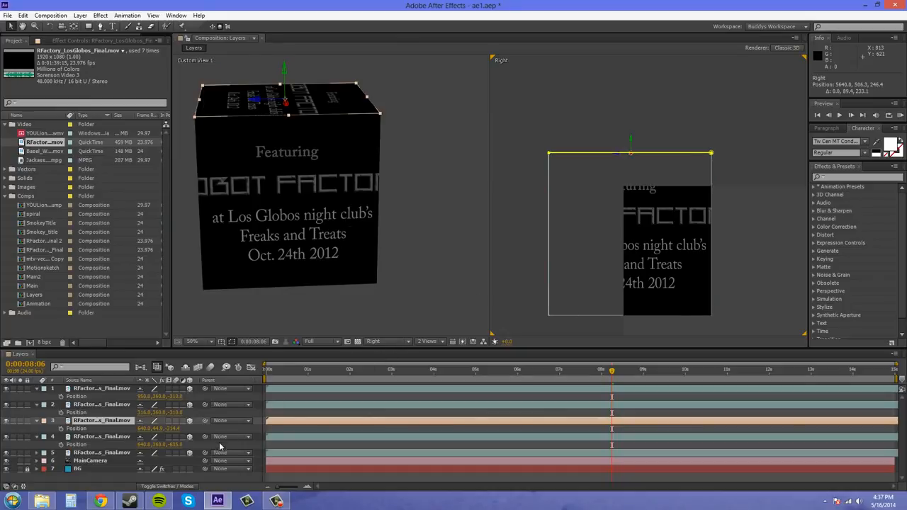
key(ctrl+d)
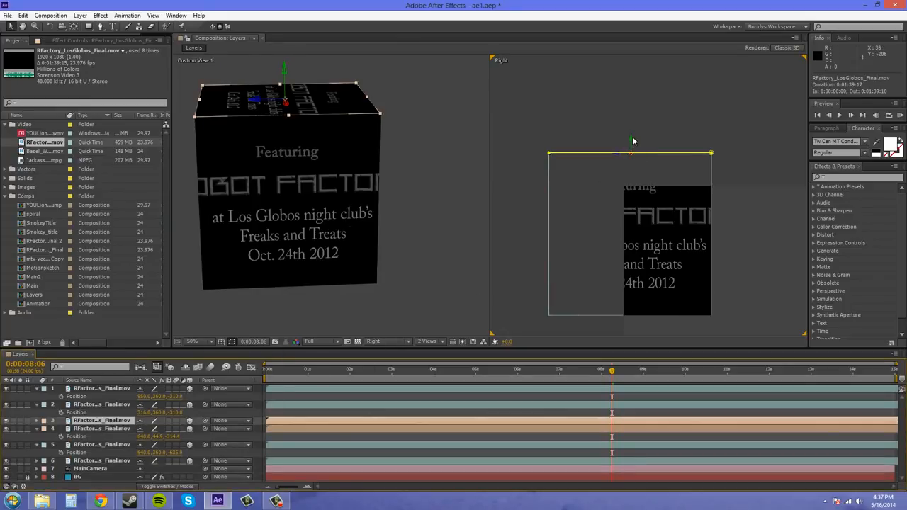
drag(633, 138, 630, 231)
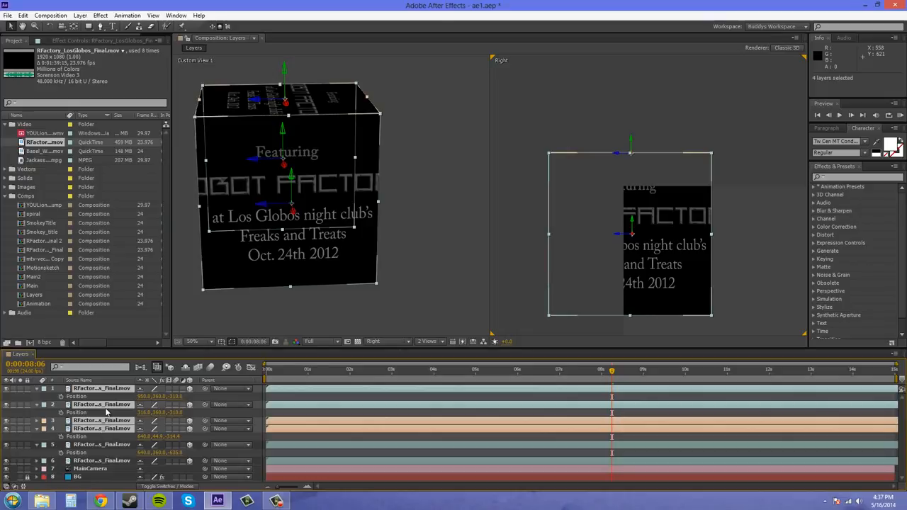
click(103, 445)
click(102, 421)
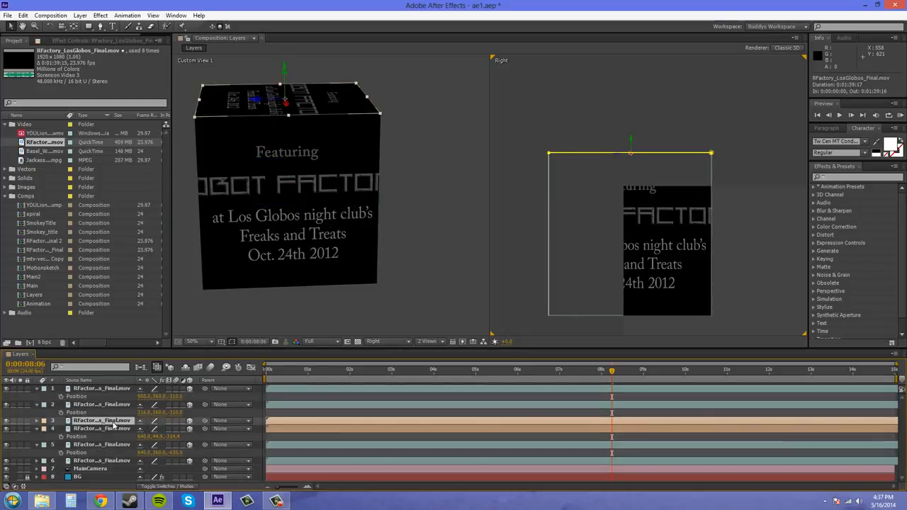
drag(632, 142, 625, 306)
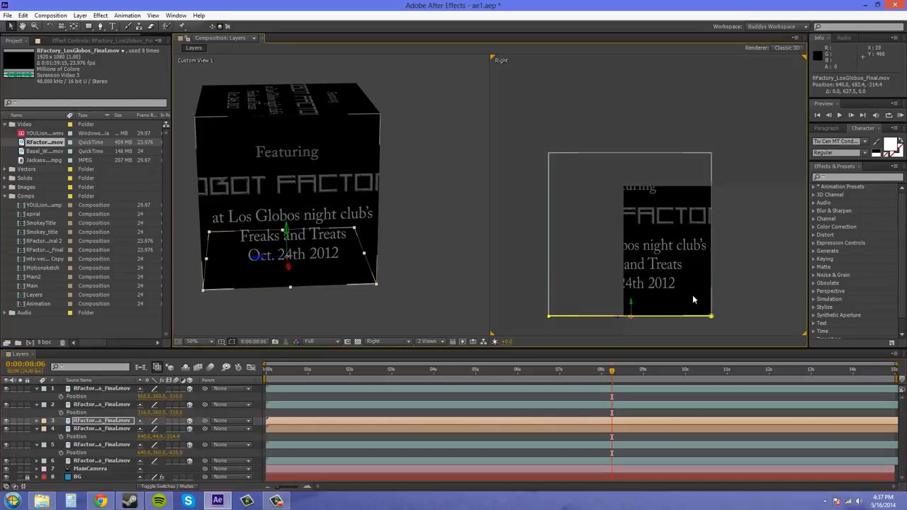
Examine how the duplicated bottom face lines up with the cube's lower edges and corners in the Right view
scroll(723, 323, up, 1)
drag(725, 324, 689, 146)
scroll(754, 262, up, 1)
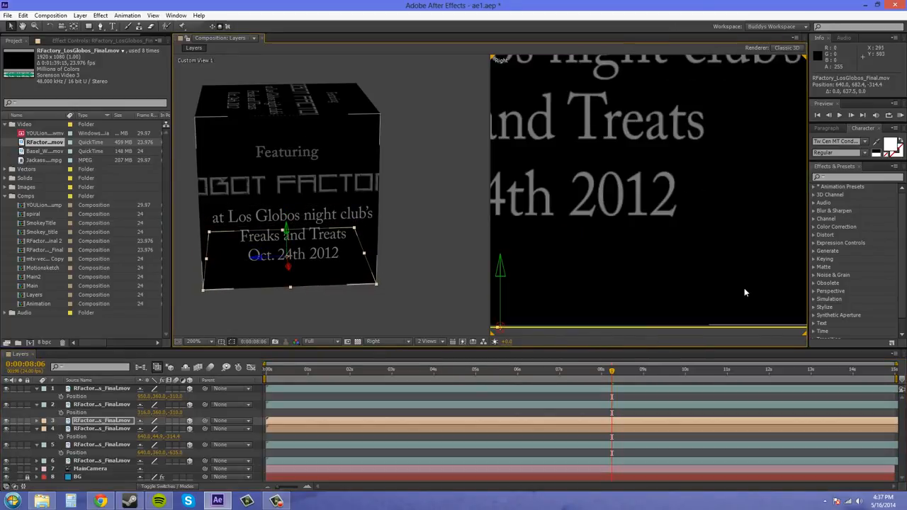
drag(744, 290, 767, 221)
drag(659, 211, 843, 222)
drag(762, 218, 846, 197)
mouse_move(502, 270)
mouse_down()
mouse_move(636, 274)
mouse_move(520, 256)
mouse_move(489, 264)
mouse_up()
scroll(660, 278, down, 1)
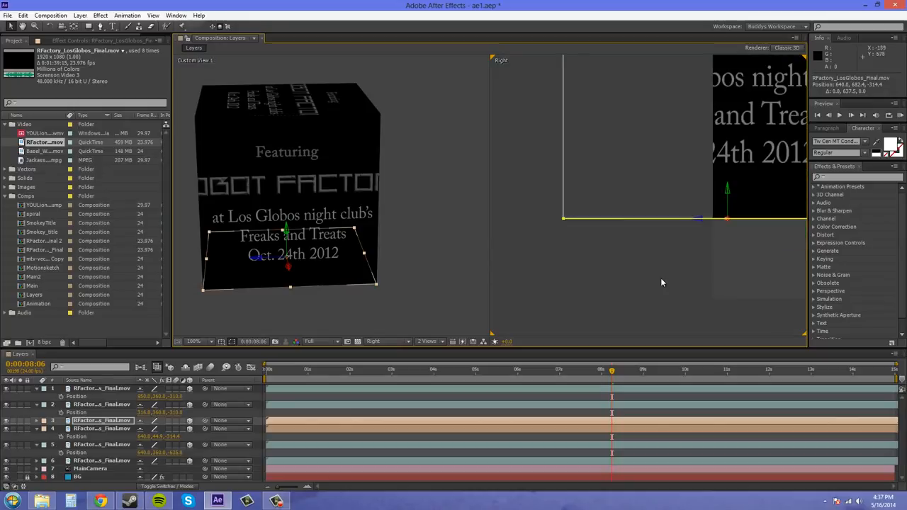
Nudge the peach bottom face up along Y to about 640, 679.7, -314.4 and deselect it to check the lower corner
click(659, 273)
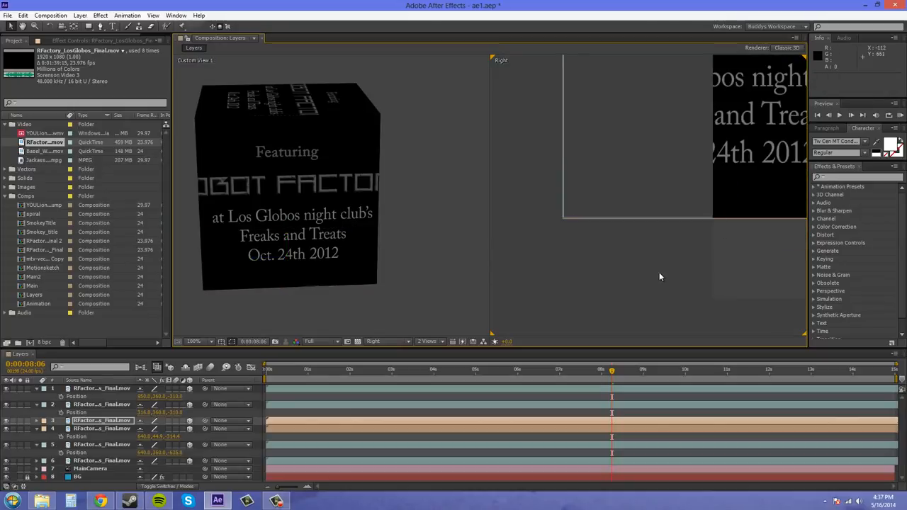
click(472, 341)
click(488, 348)
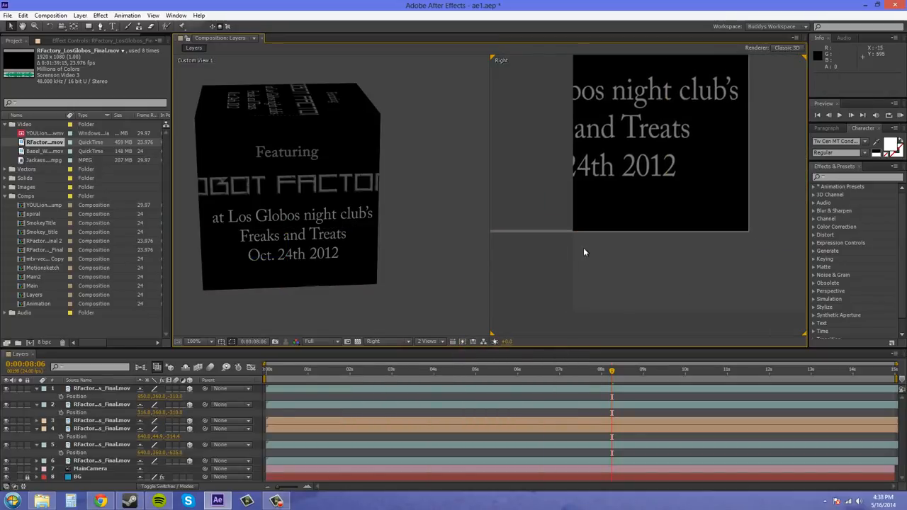
click(103, 421)
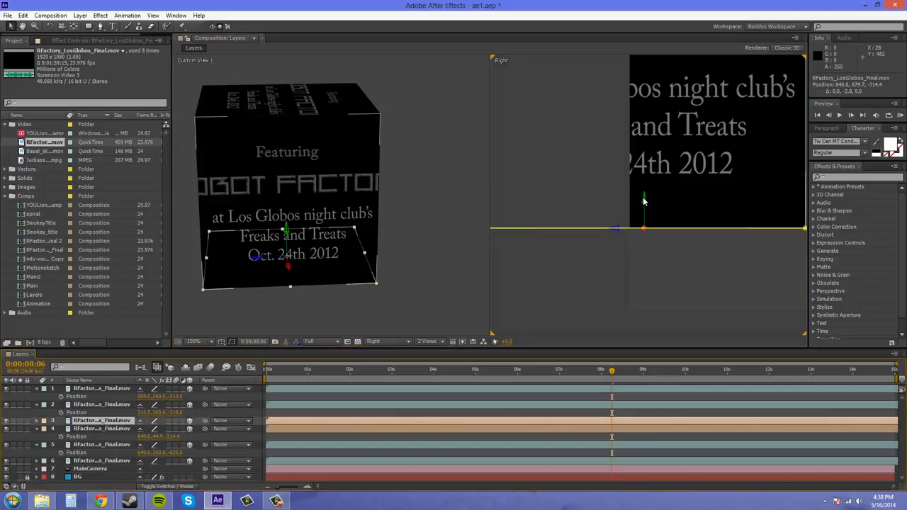
drag(559, 281, 683, 291)
click(681, 294)
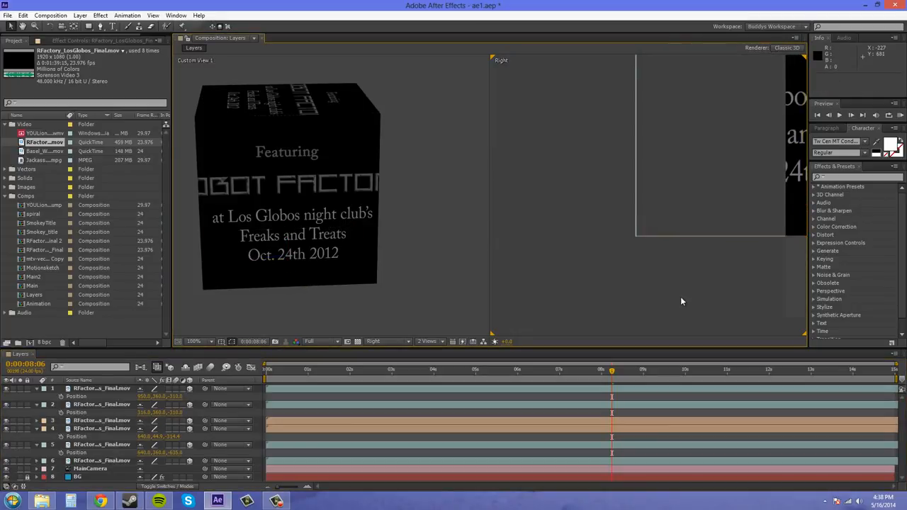
scroll(690, 287, down, 4)
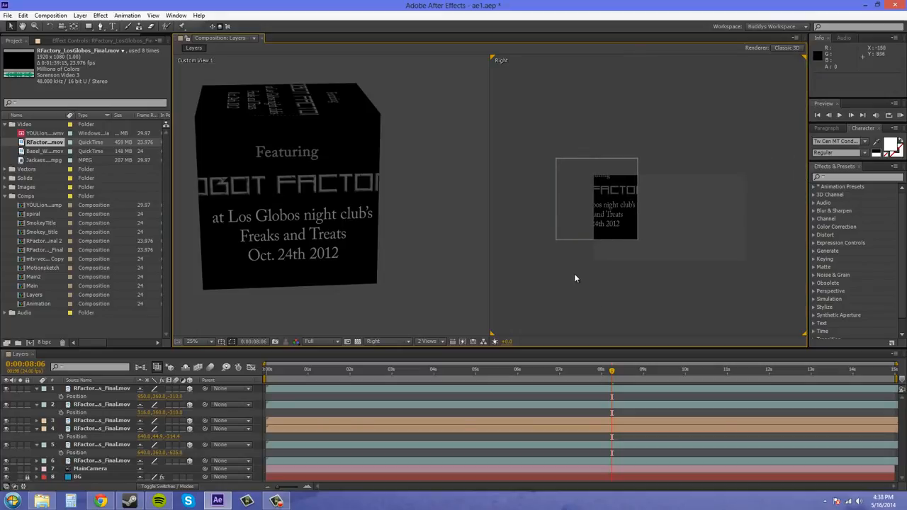
Switch the Right view to Active Camera and orbit Custom View 1 to check the six-sided cube
right_click(664, 87)
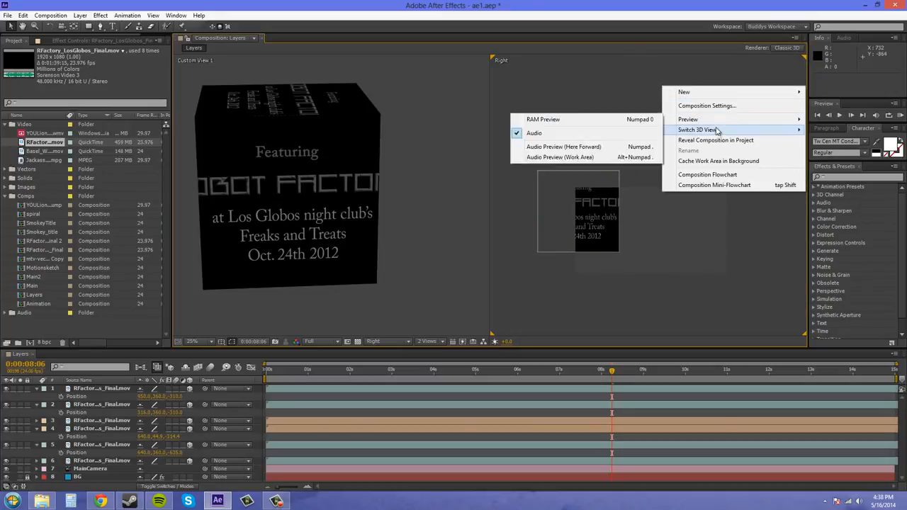
mouse_move(717, 131)
click(836, 130)
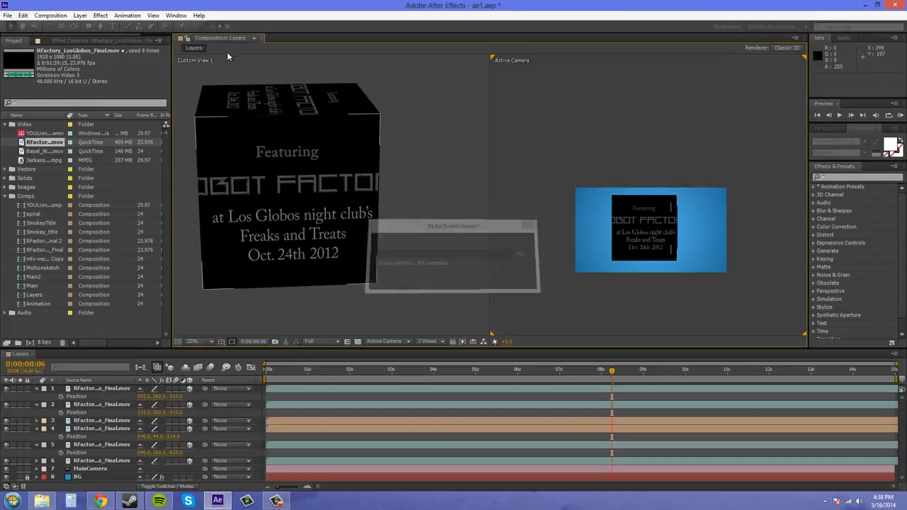
click(63, 27)
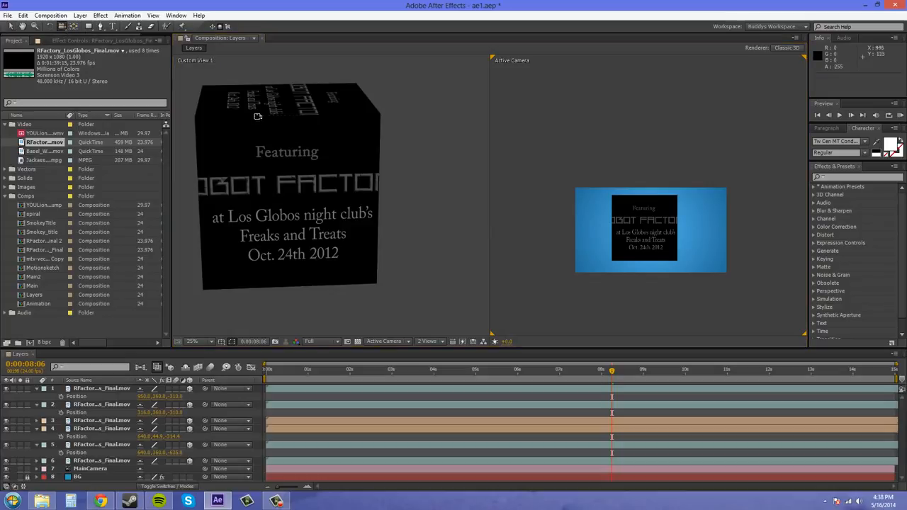
drag(258, 116, 246, 137)
Collapse the expanded Position properties of the six cube face layers in the timeline
click(33, 398)
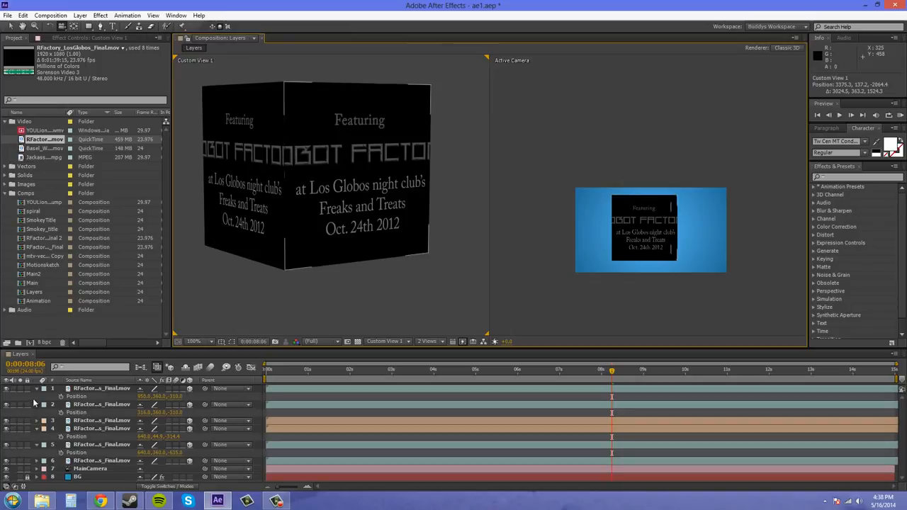
click(37, 389)
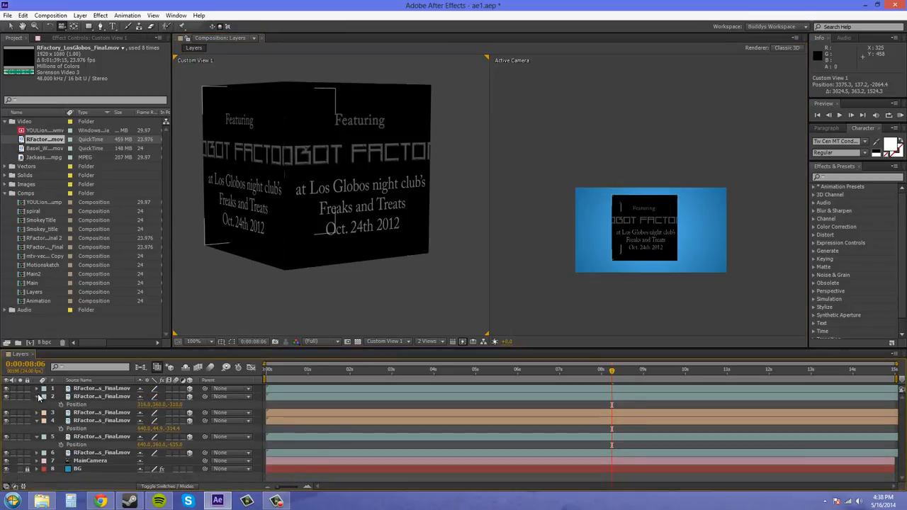
click(37, 396)
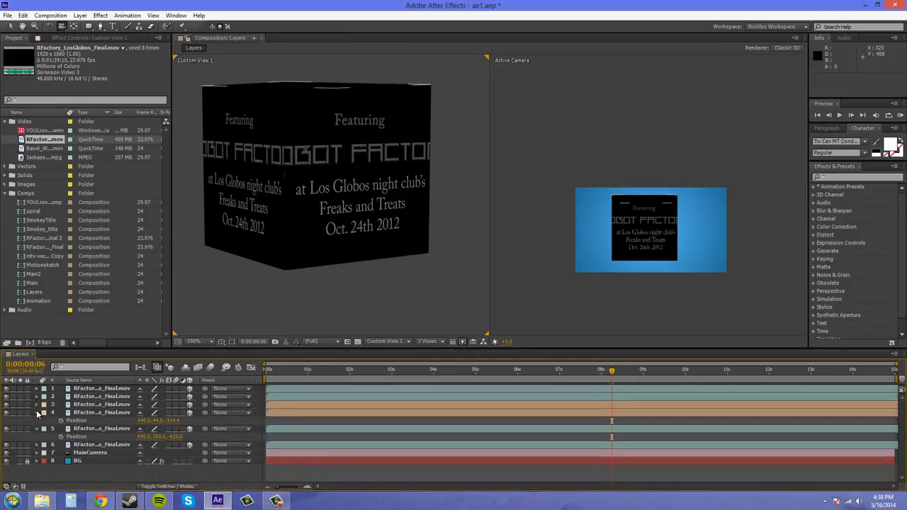
click(37, 413)
click(37, 421)
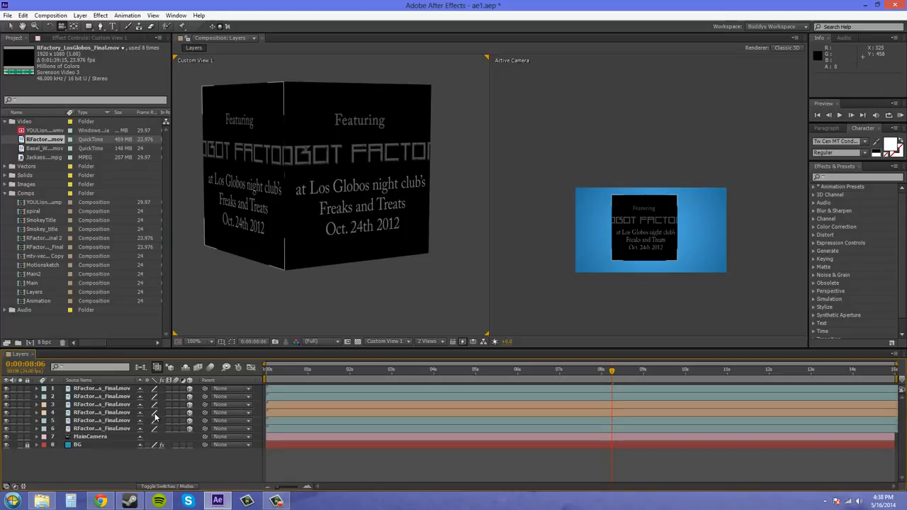
Pre-compose the six RFactory video face layers into a new composition named VideoCube
click(83, 404)
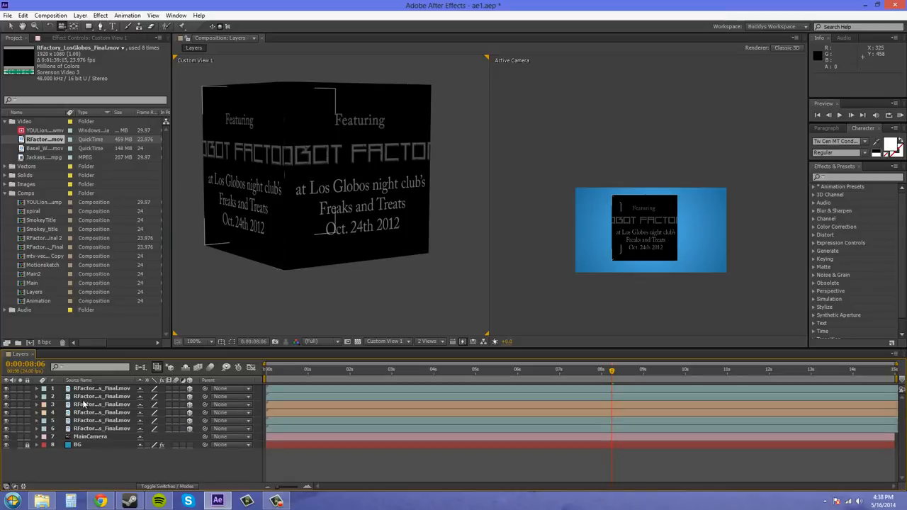
click(106, 428)
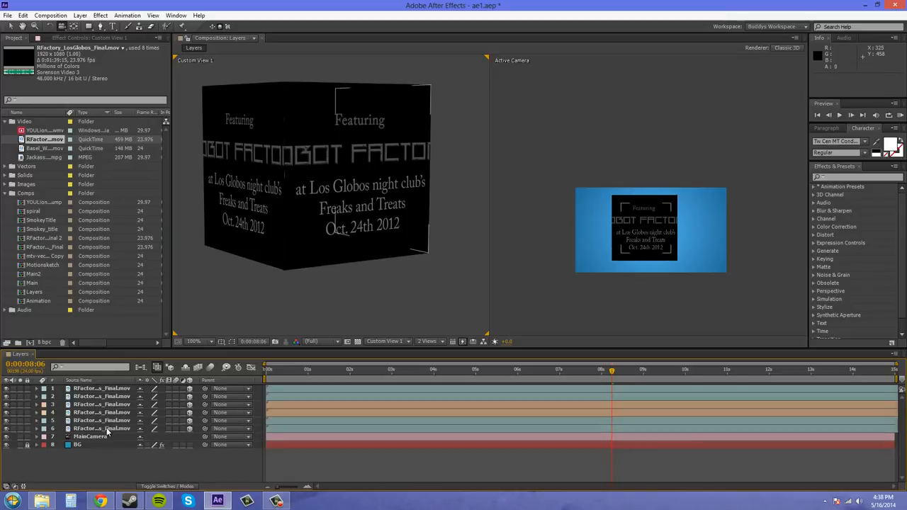
shift+click(99, 388)
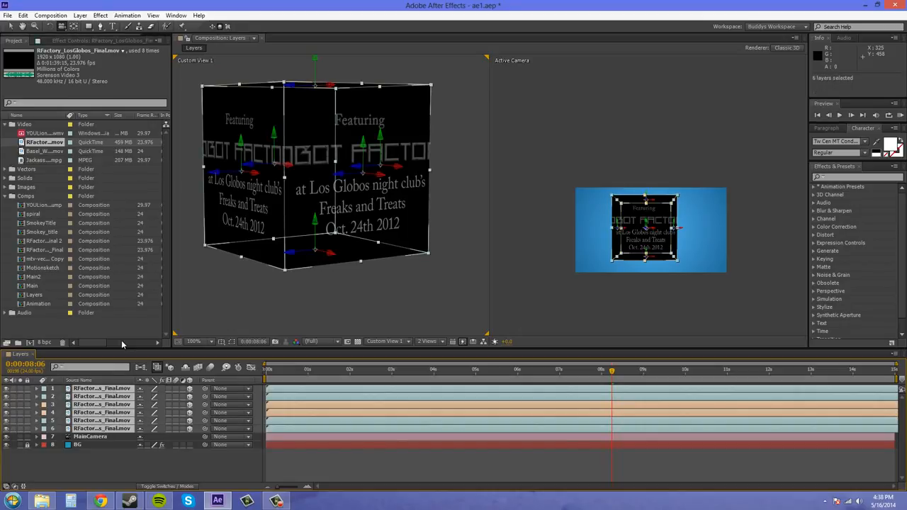
click(82, 16)
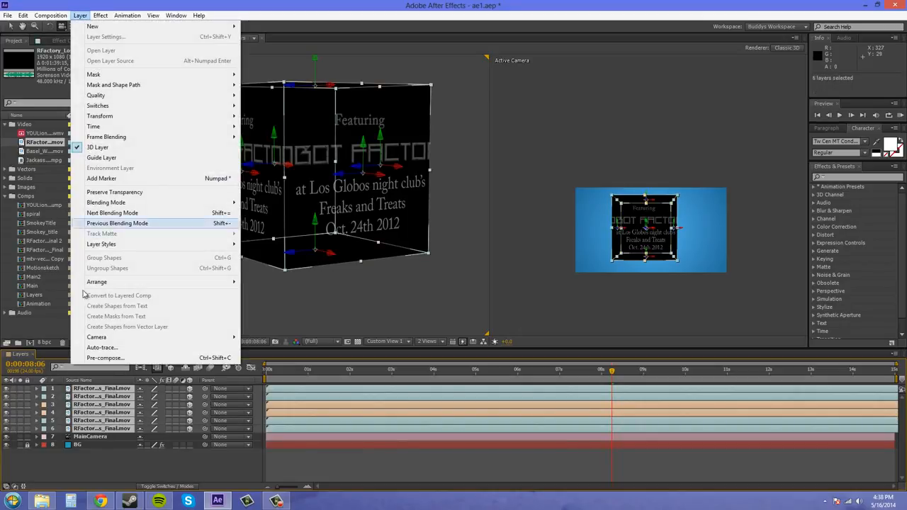
click(107, 358)
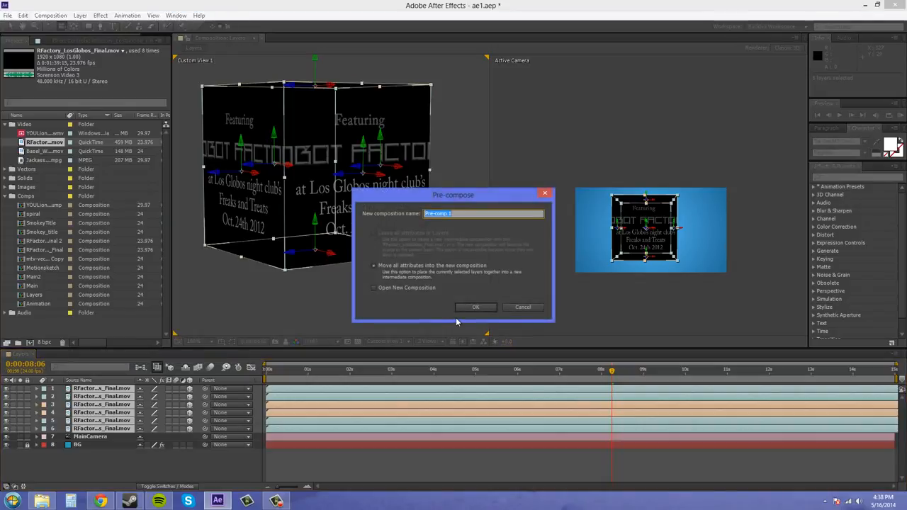
text(VideoCube)
click(473, 308)
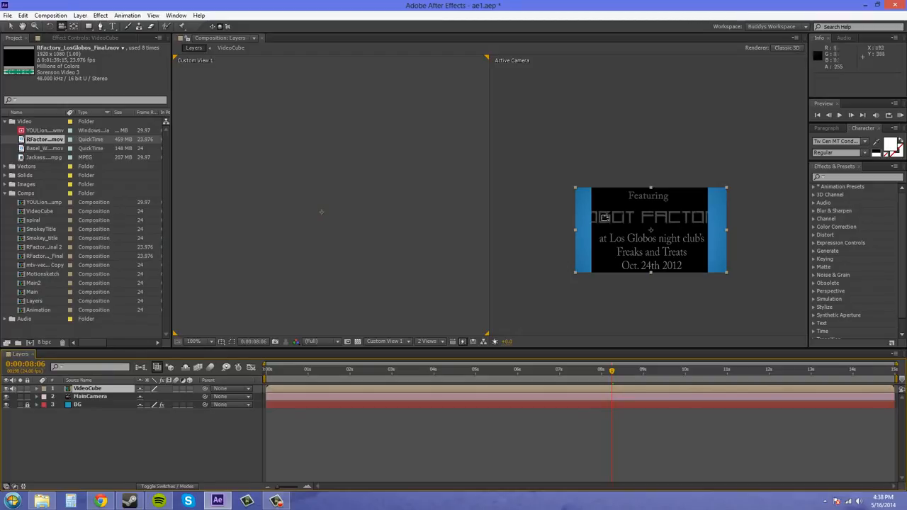
Orbit MainCamera in the Active Camera view to about 1395.3, 791.6, -2663.9 and select the VideoCube layer
drag(605, 217, 624, 195)
scroll(679, 223, down, 2)
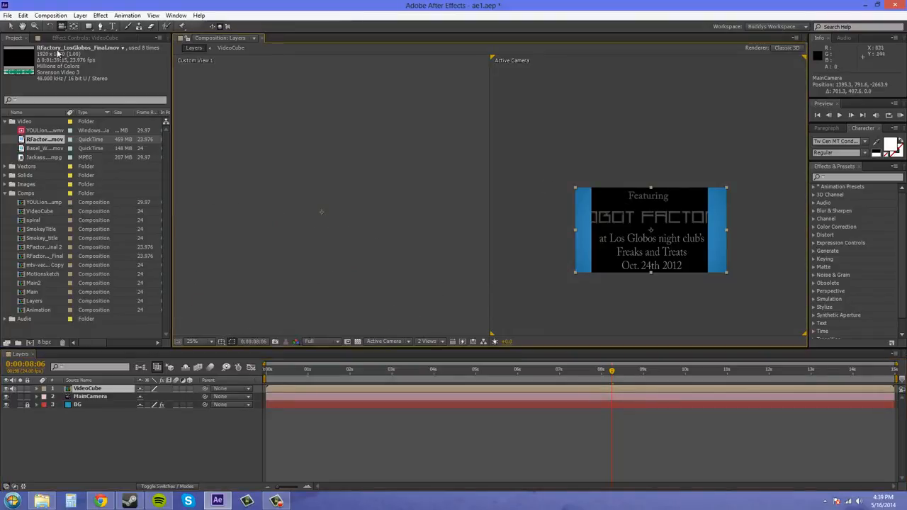
click(10, 27)
mouse_move(627, 243)
mouse_down()
mouse_move(530, 208)
mouse_move(612, 241)
mouse_up()
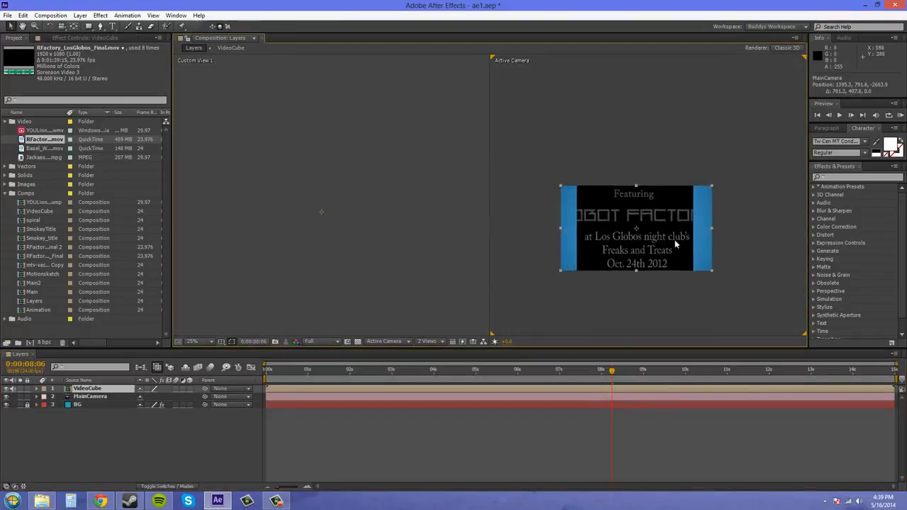
scroll(674, 240, up, 1)
scroll(674, 240, down, 1)
click(112, 390)
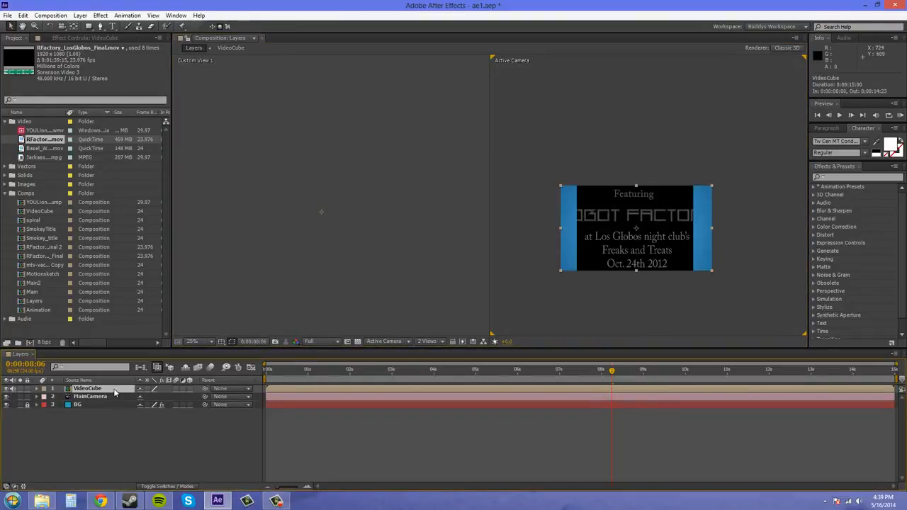
Try moving MainCamera along its viewing axis in Custom View 1, and undo the move
click(93, 396)
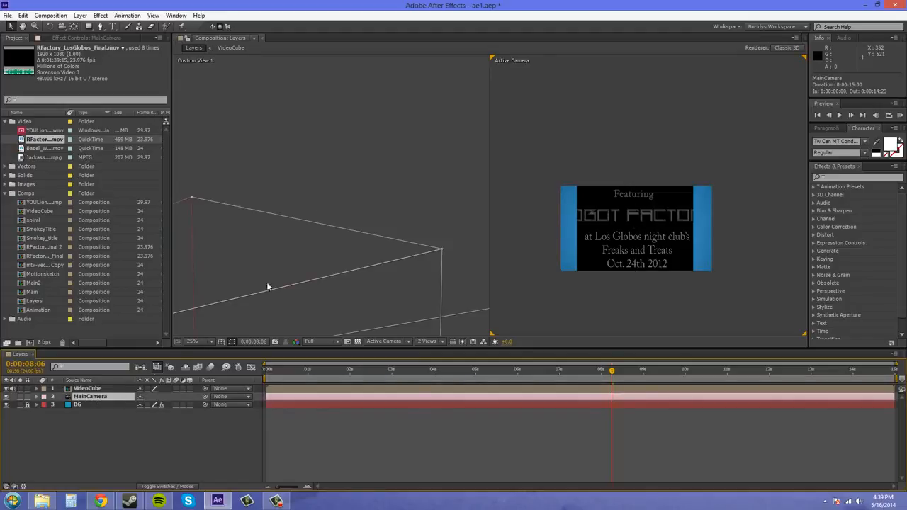
scroll(336, 206, down, 3)
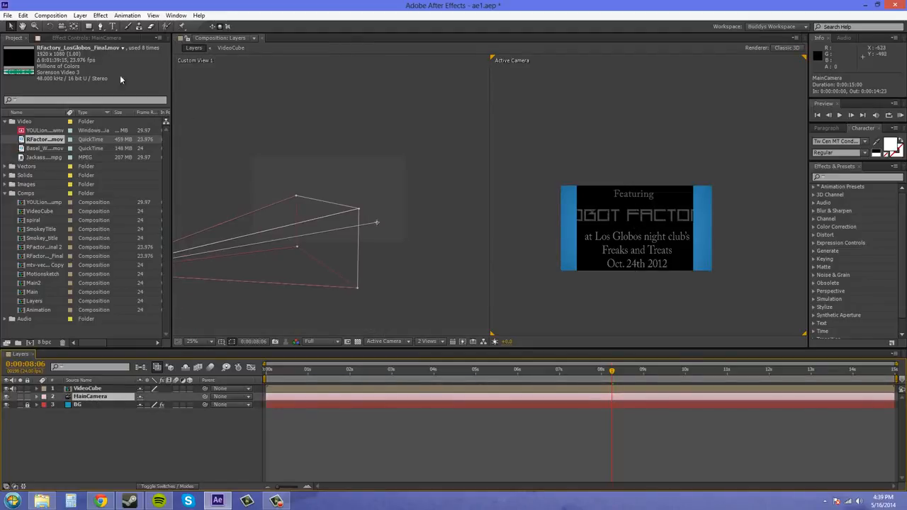
drag(378, 188, 505, 163)
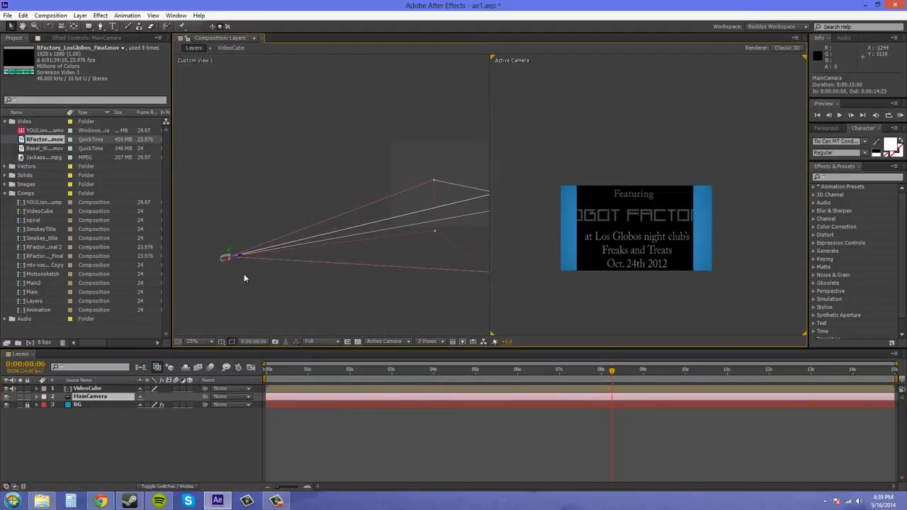
drag(244, 260, 206, 261)
key(ctrl+z)
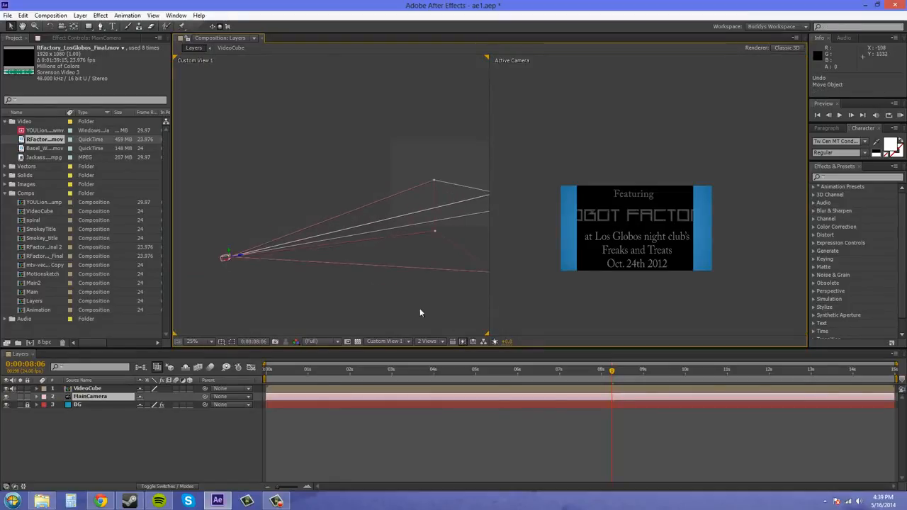
Change the Active Camera view to MainCamera and select the MainCamera layer
click(602, 147)
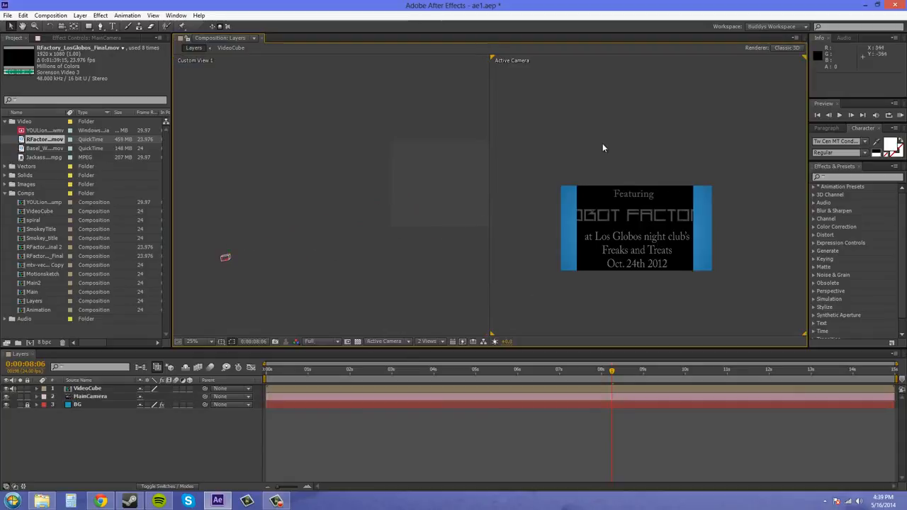
click(392, 344)
click(390, 364)
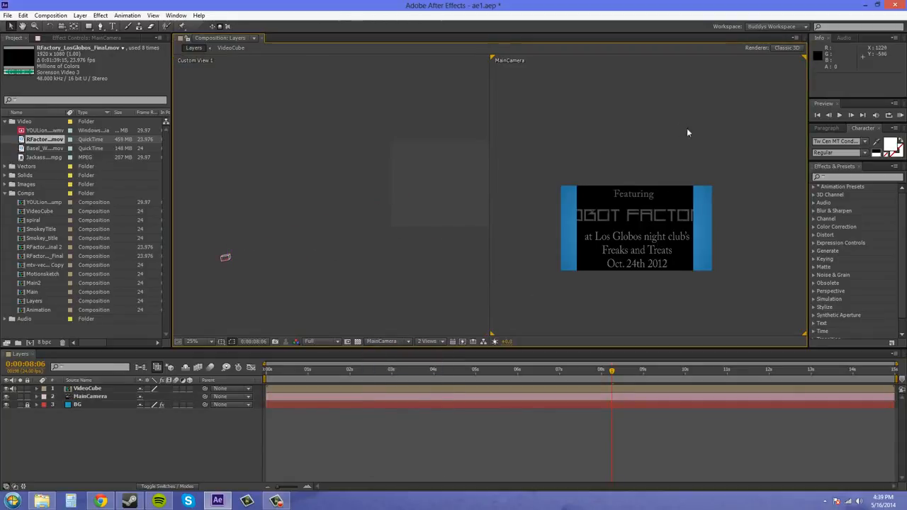
double_click(90, 398)
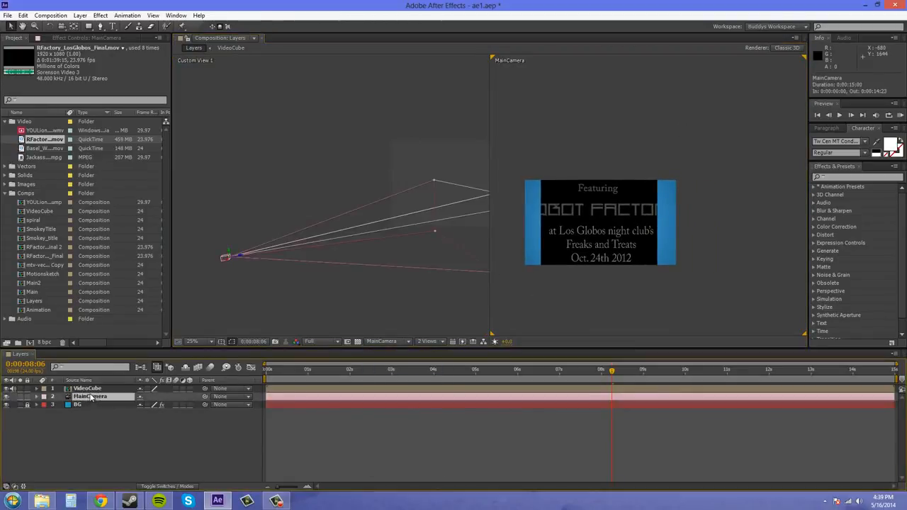
click(598, 361)
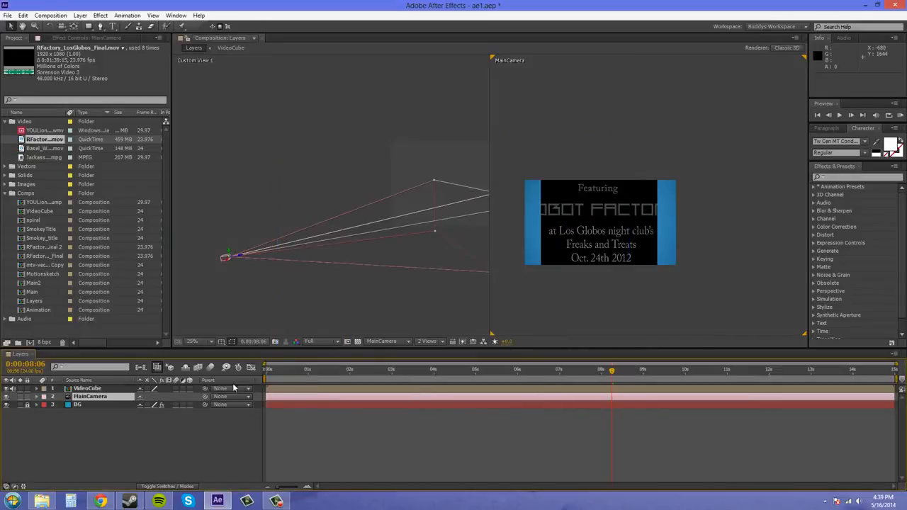
Make VideoCube a 3D layer with collapsed transformations, and place MainCamera above it in the layer stack
click(189, 392)
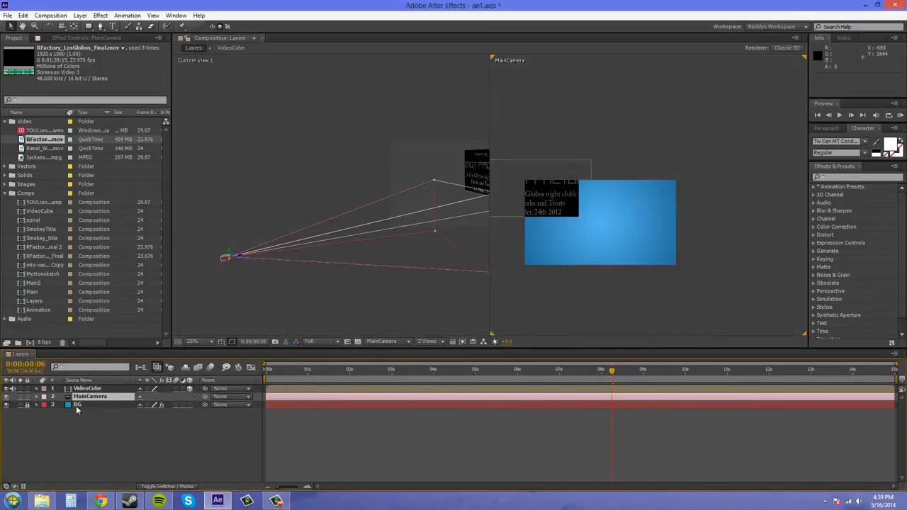
drag(89, 400, 95, 389)
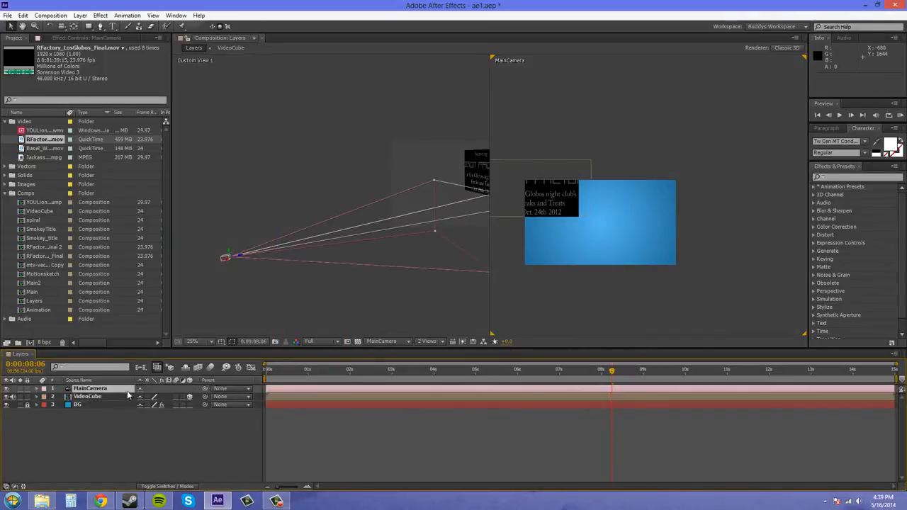
click(148, 397)
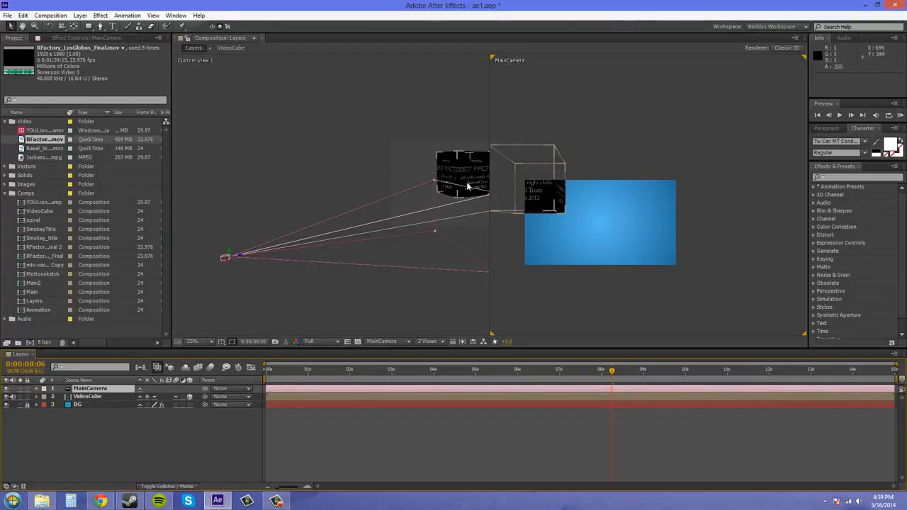
Move the VideoCube layer inside the blue frame, slightly left of its centre in the MainCamera view, and deselect it
click(15, 27)
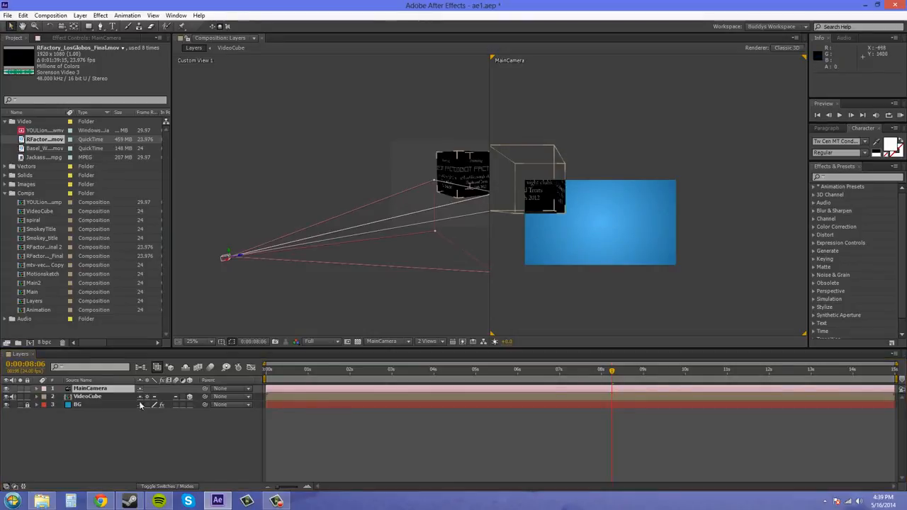
click(91, 398)
drag(540, 198, 589, 221)
click(738, 229)
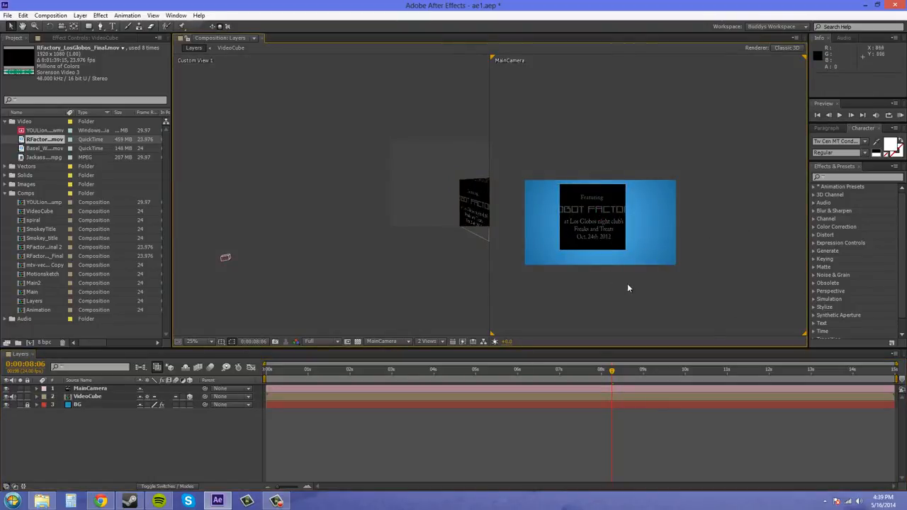
Switch the composition viewer to a single MainCamera view at 50% magnification with the frame centred
key(period)
right_click(738, 139)
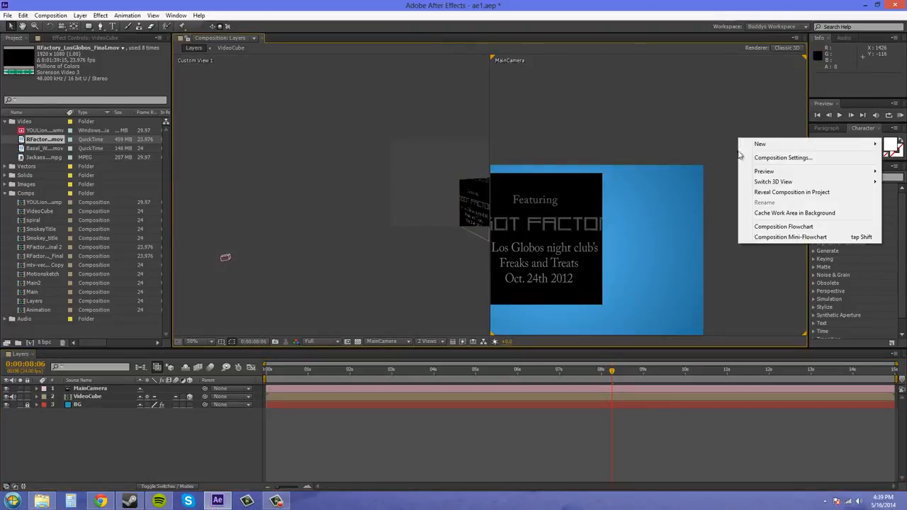
mouse_move(764, 171)
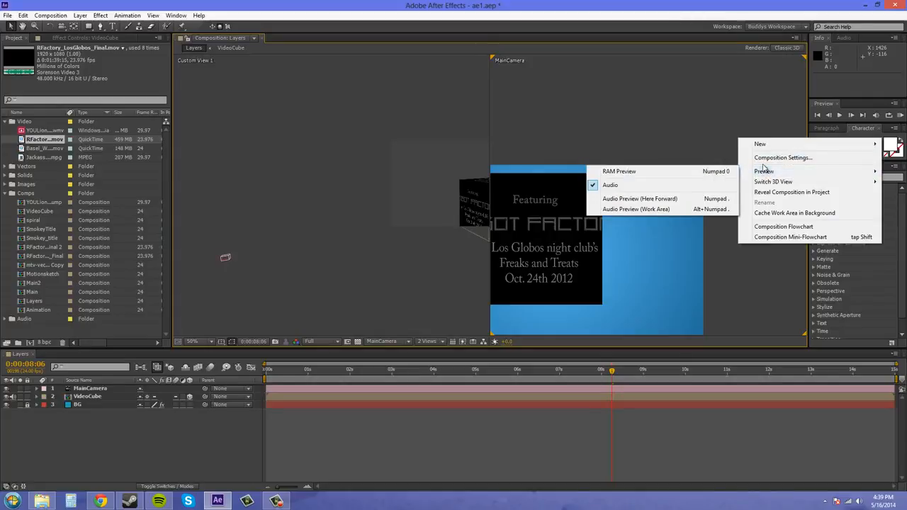
click(427, 342)
click(433, 352)
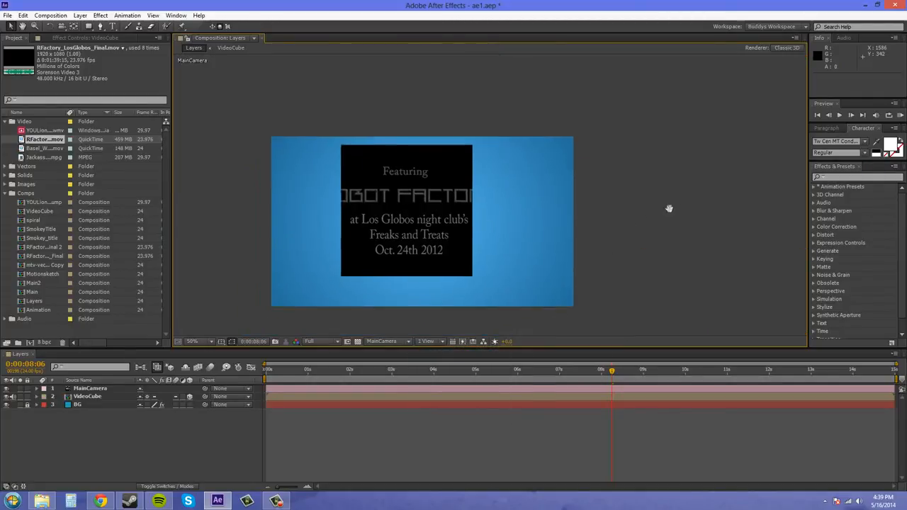
drag(668, 209, 702, 198)
Reveal the rotation properties of the VideoCube layer
click(99, 390)
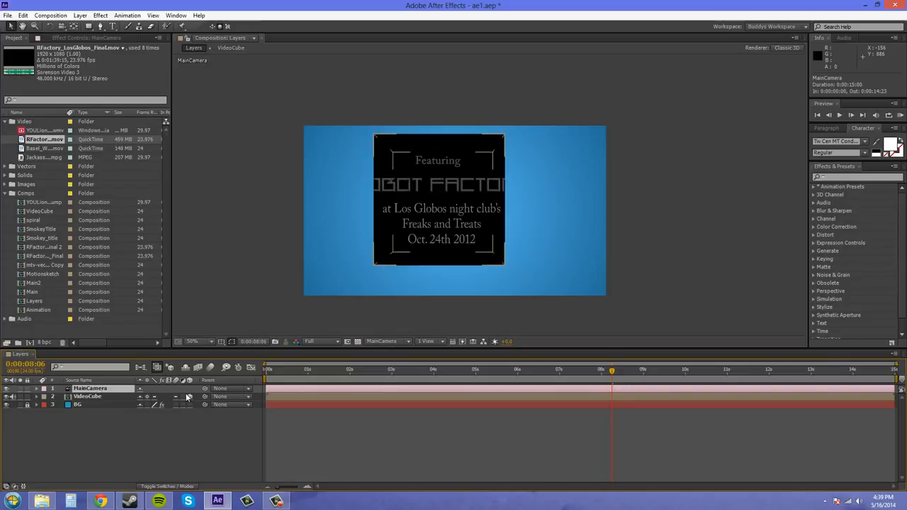
click(101, 398)
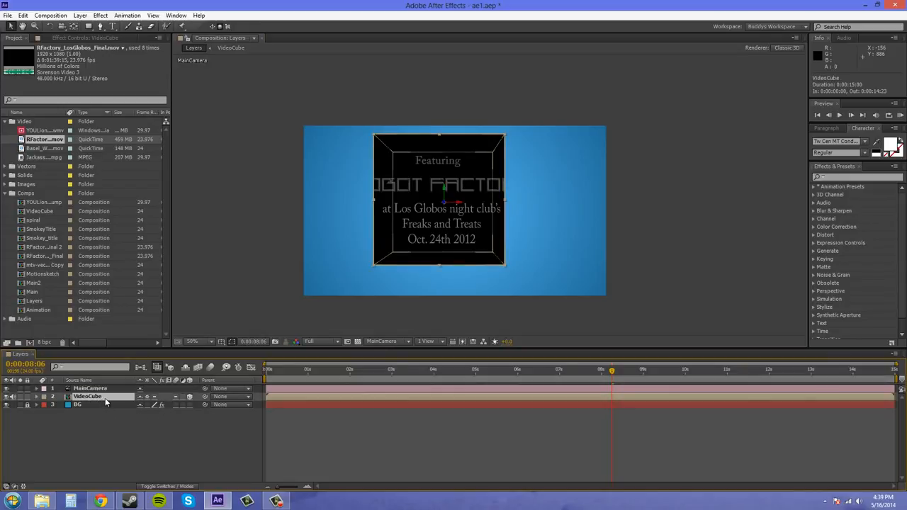
key(r)
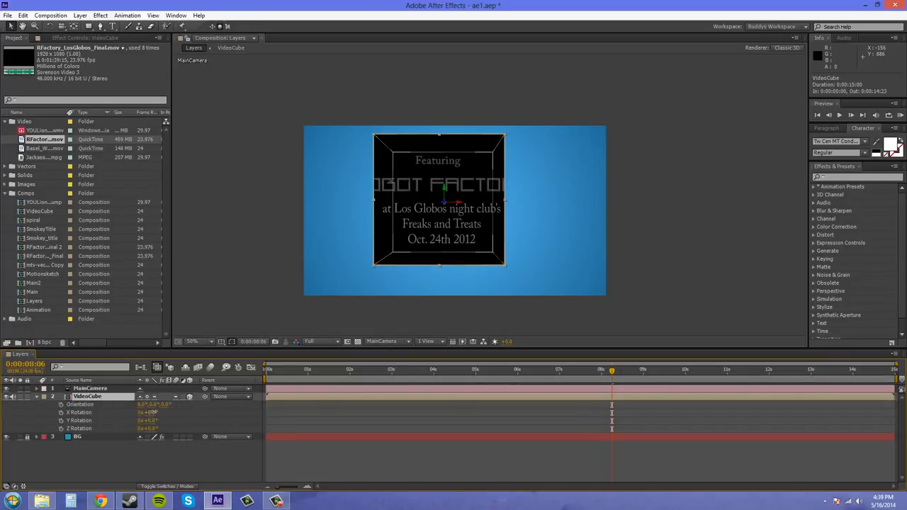
Try rotating VideoCube to X 151°, Y -20° and Z -224°, and undo all three rotations
drag(153, 411, 266, 407)
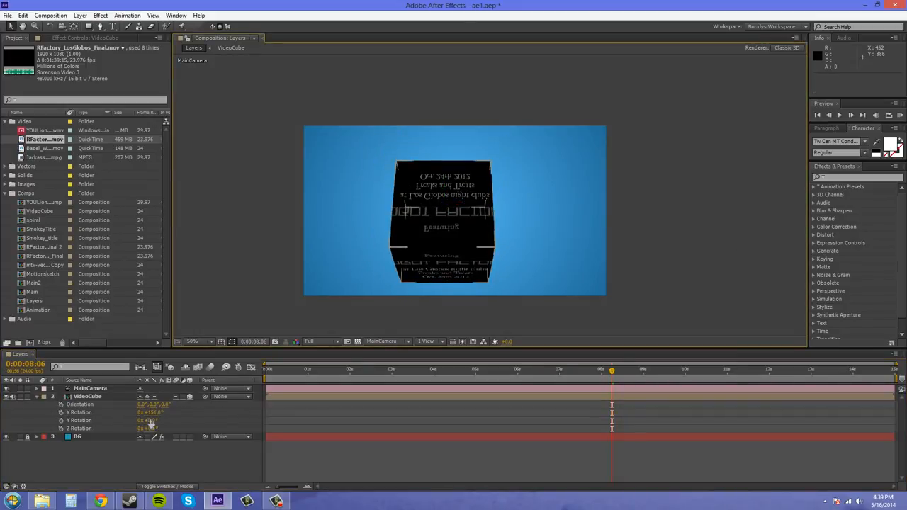
drag(151, 420, 129, 413)
drag(150, 430, 42, 429)
key(ctrl+z)
key(ctrl+z)
key(ctrl+z)
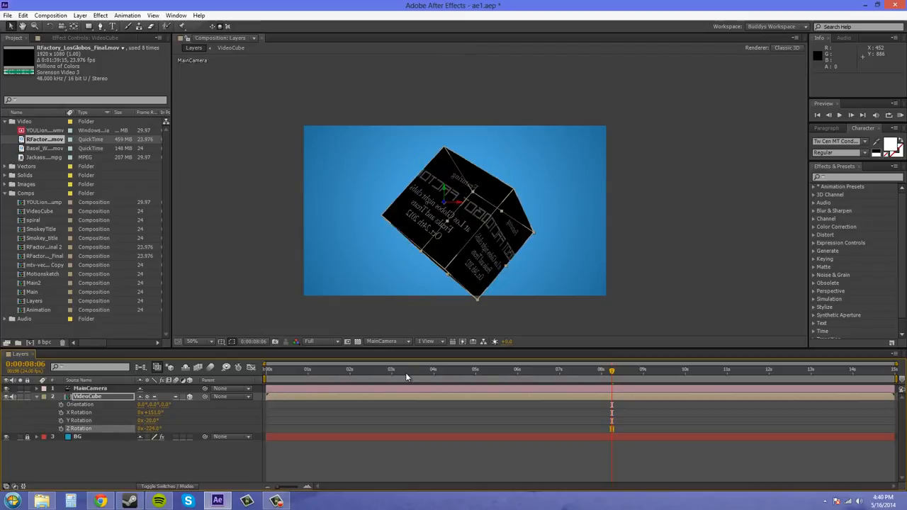
key(ctrl+z)
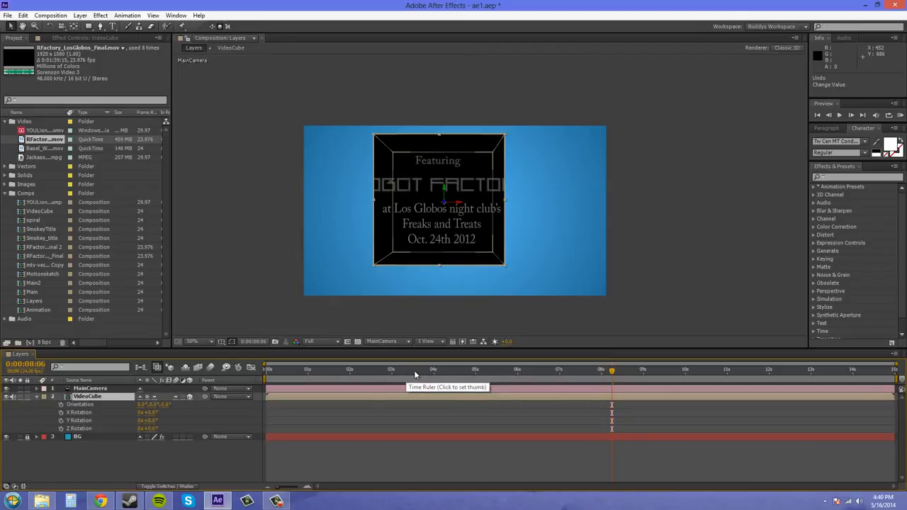
Save the project and open the VideoCube composition
click(7, 16)
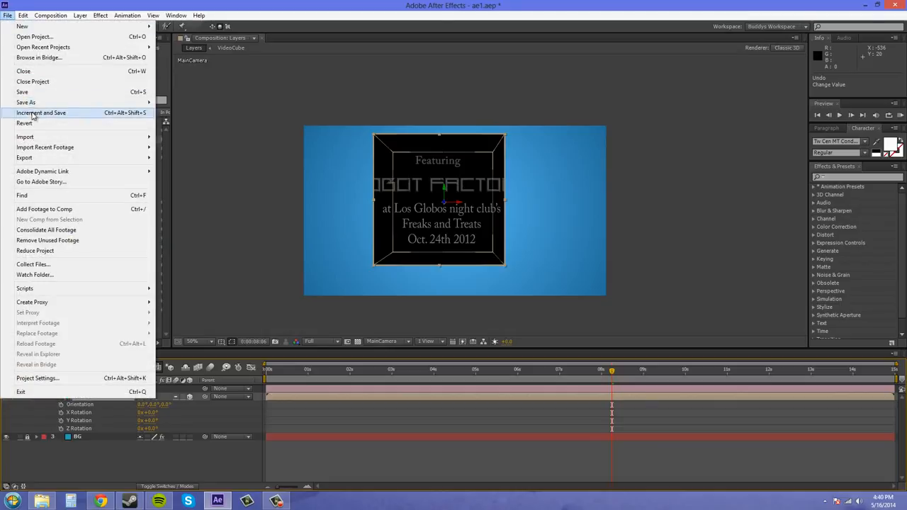
click(63, 95)
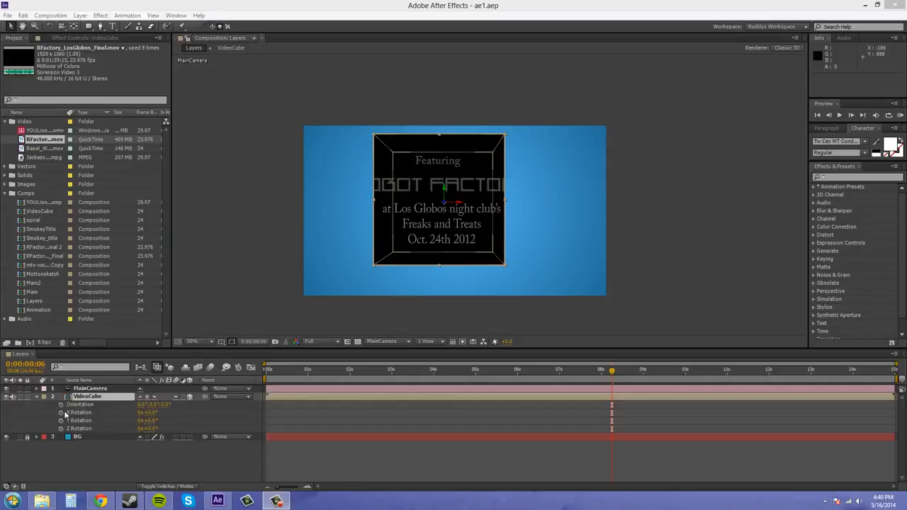
double_click(82, 398)
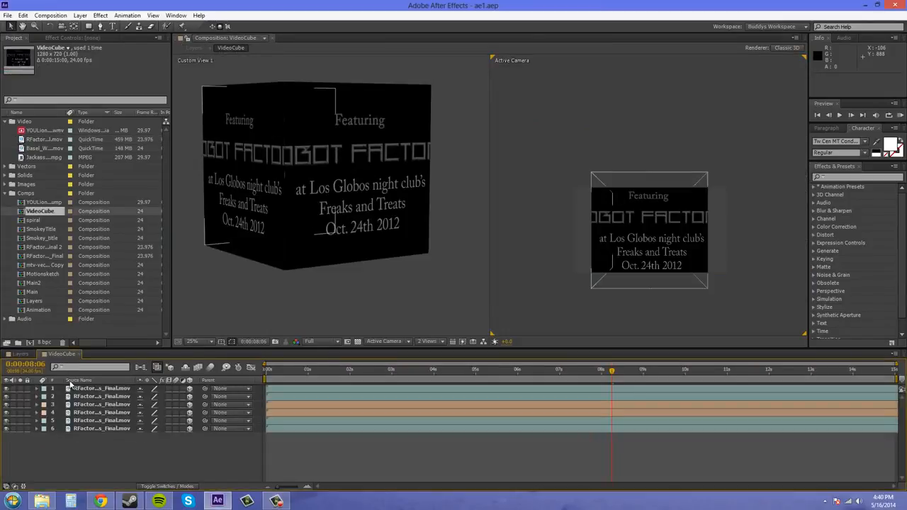
Shift the first two video layers earlier in time, to in points of about -0:00:13:03 and -0:00:16:07
click(88, 395)
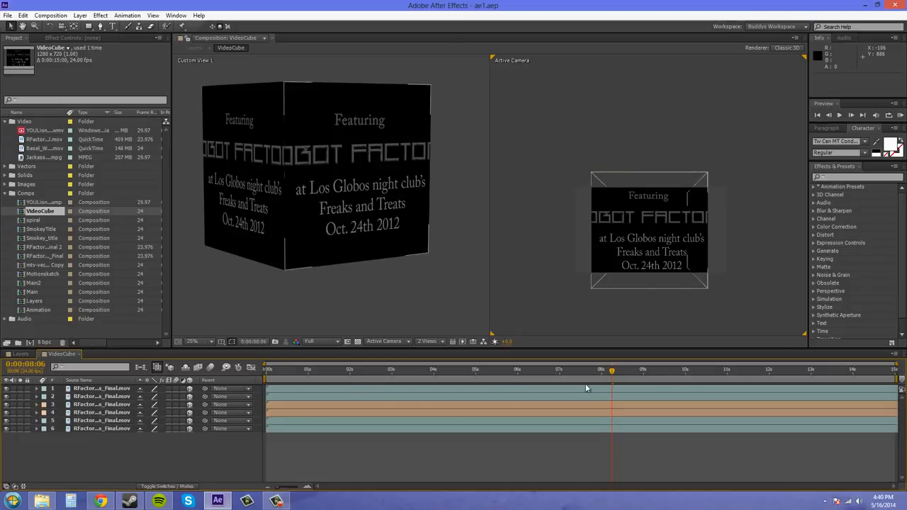
click(866, 388)
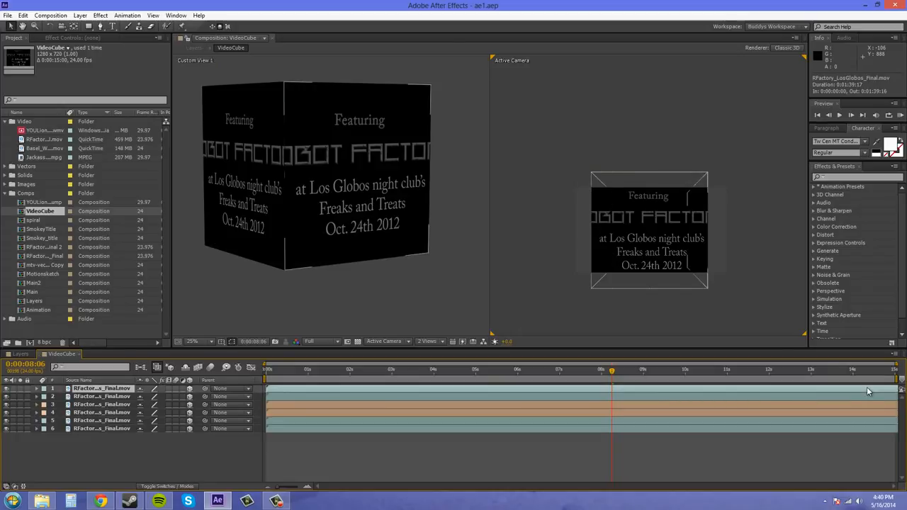
drag(853, 388, 318, 385)
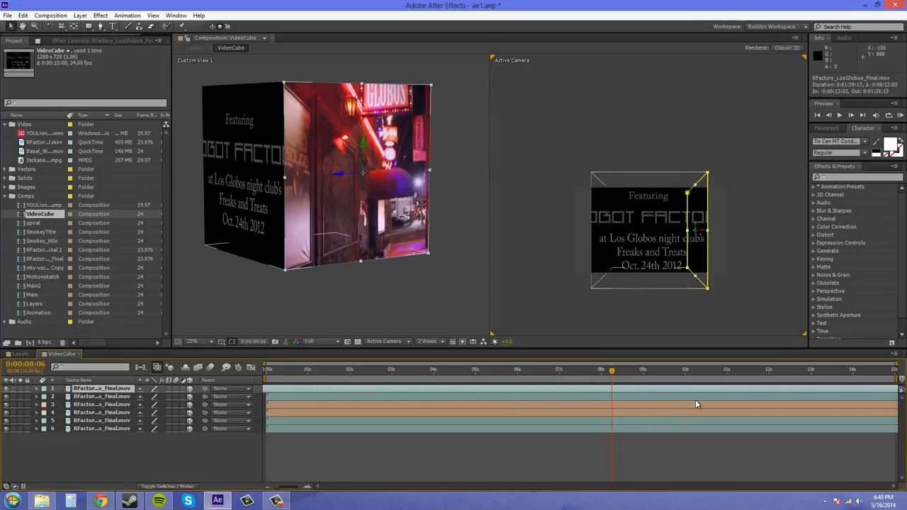
click(724, 398)
drag(655, 395, 237, 397)
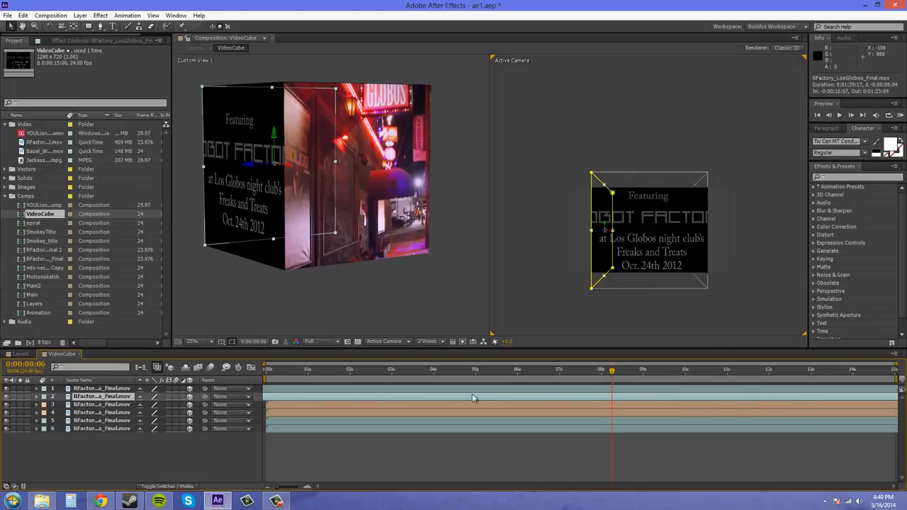
Shift the third and fourth video layers earlier in time, to in points of about -18 and -22 seconds
click(712, 408)
drag(720, 406, 679, 405)
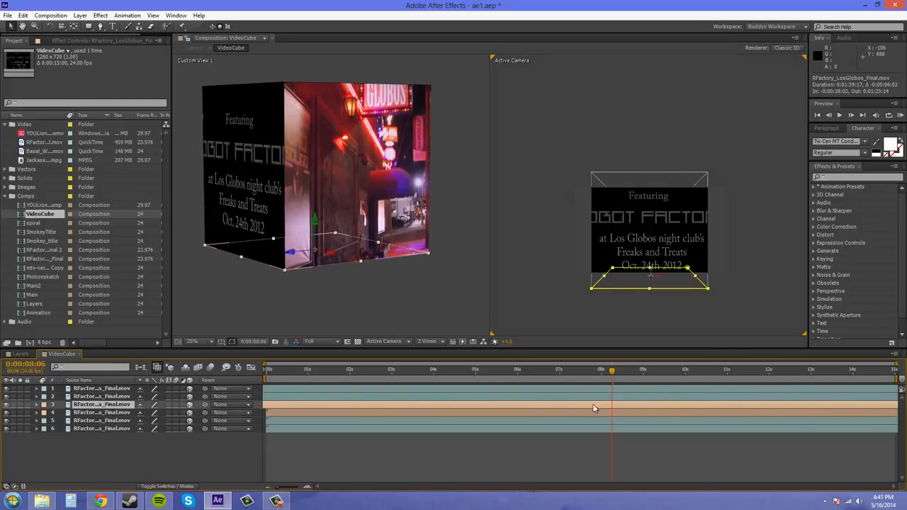
click(607, 415)
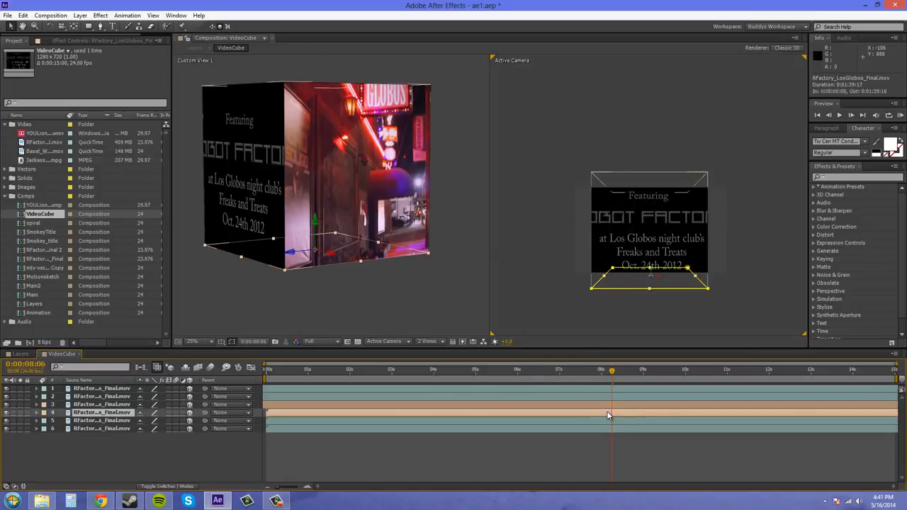
drag(607, 414, 272, 421)
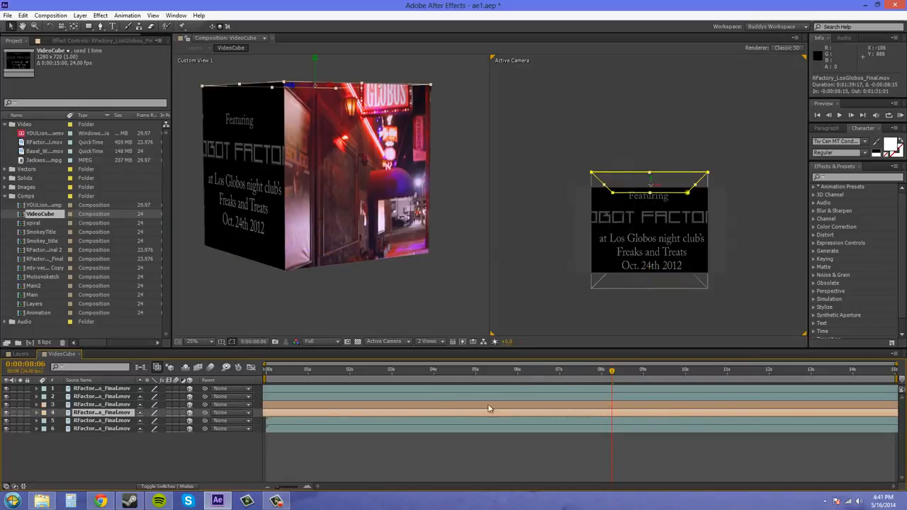
drag(827, 416, 447, 412)
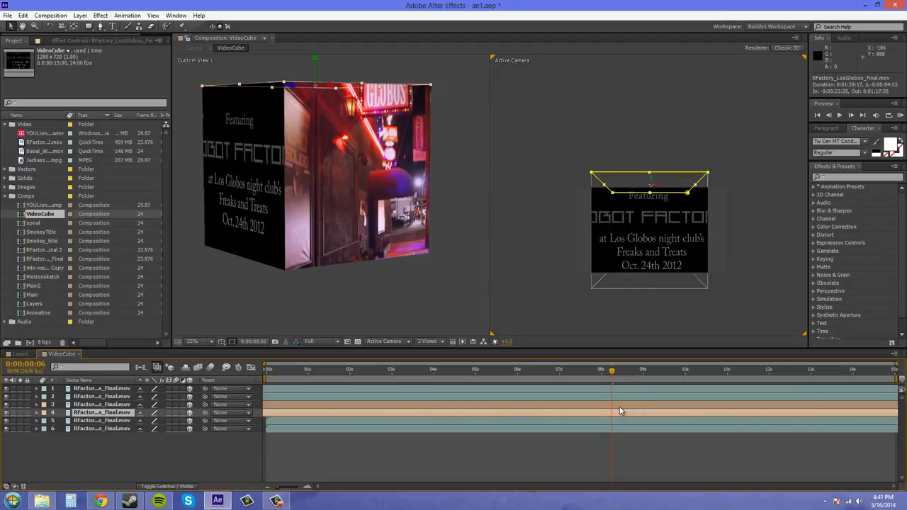
drag(593, 411, 577, 411)
Shift the fifth and sixth video layers earlier in time so different footage plays on those cube faces, and deselect them
drag(713, 421, 458, 420)
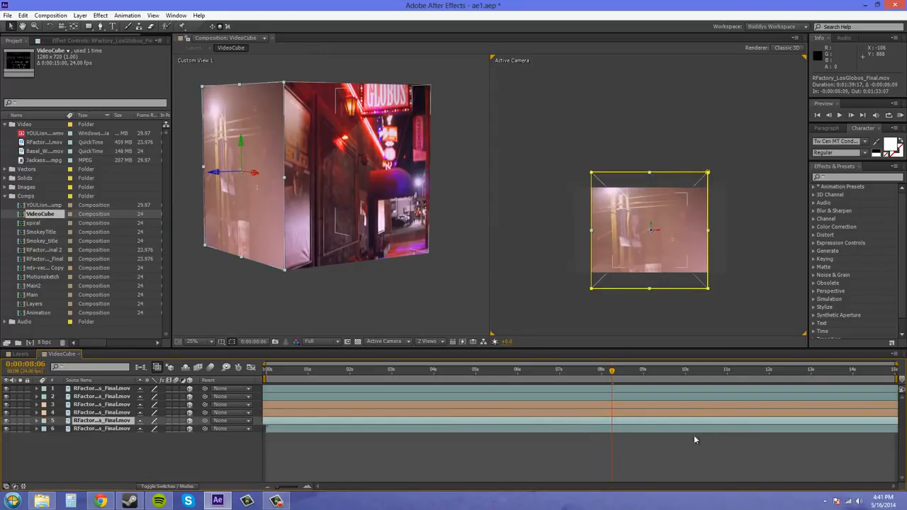
drag(811, 428, 606, 428)
drag(813, 431, 539, 431)
drag(725, 435, 514, 450)
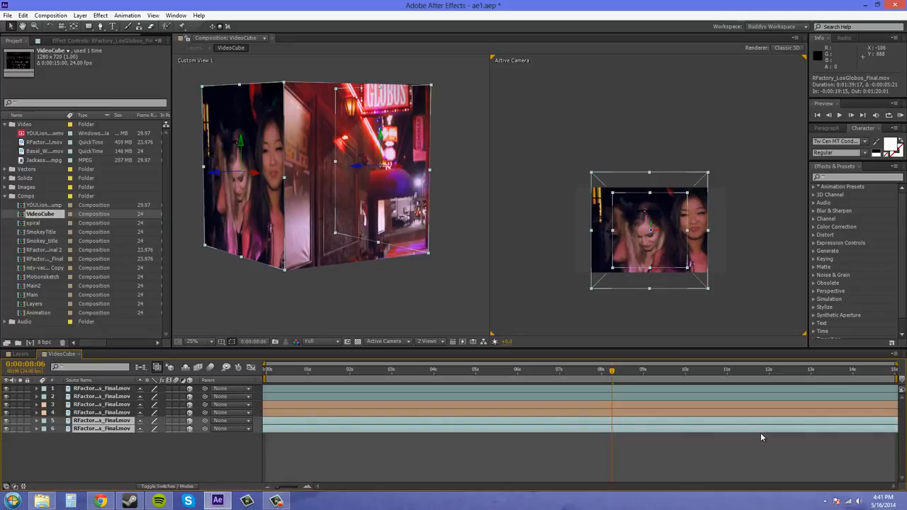
drag(761, 432, 486, 425)
click(578, 138)
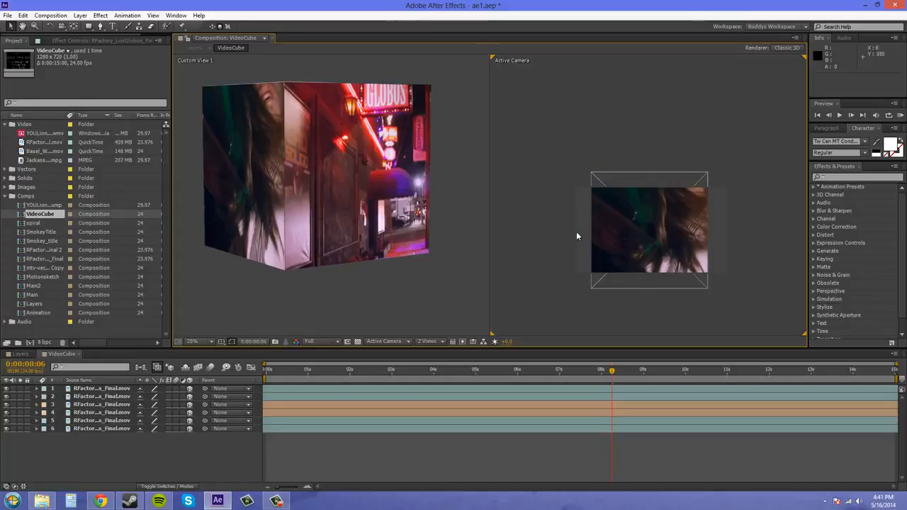
Set the VideoCube viewer to a single view, return to the Layers composition, and collapse and deselect the VideoCube layer
click(420, 342)
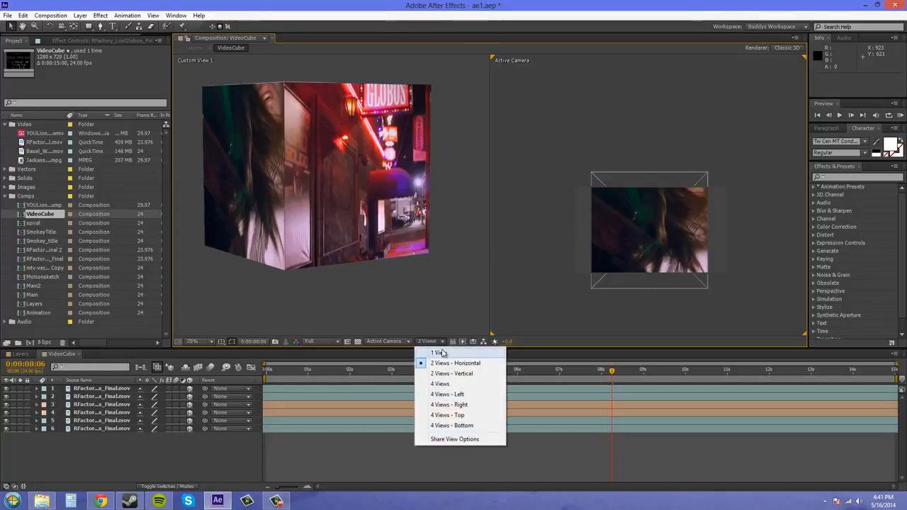
click(426, 356)
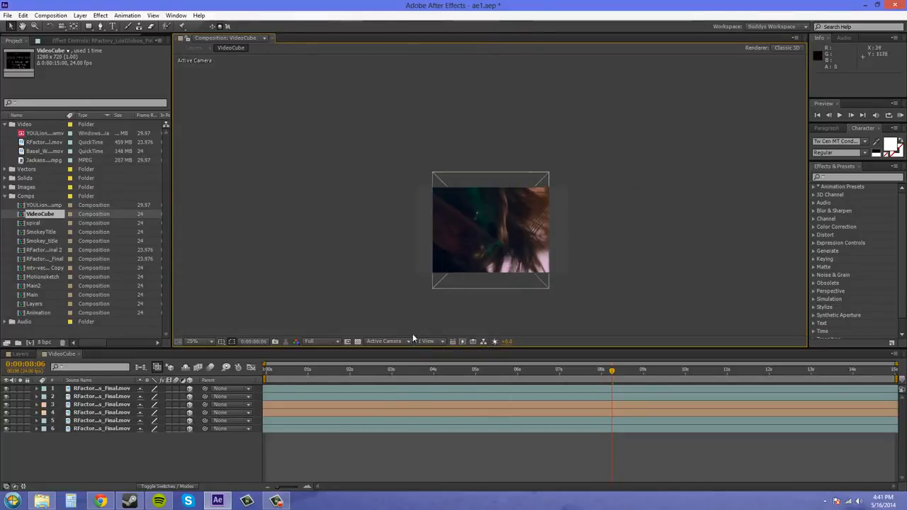
click(386, 342)
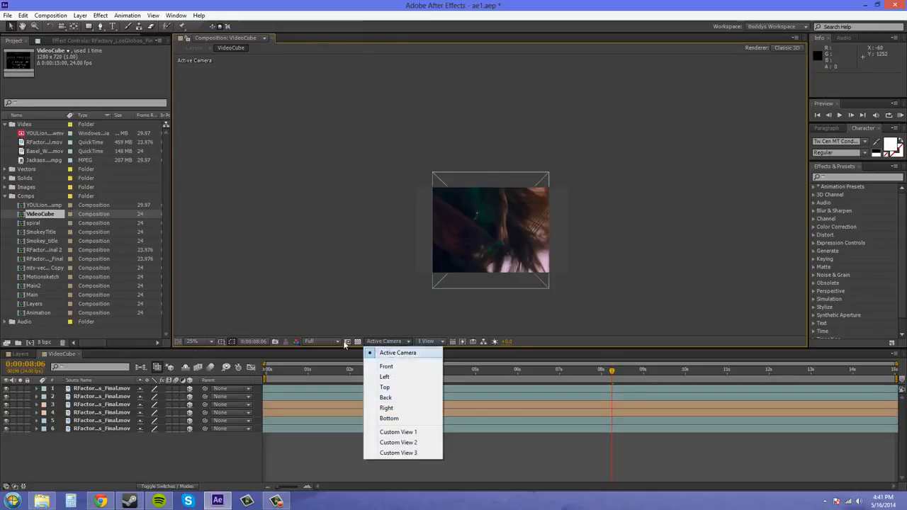
click(14, 354)
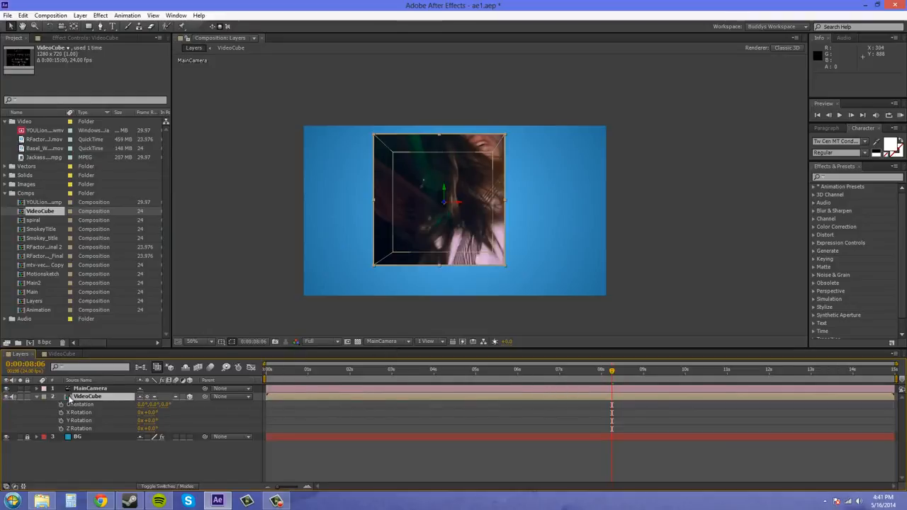
click(38, 397)
click(637, 207)
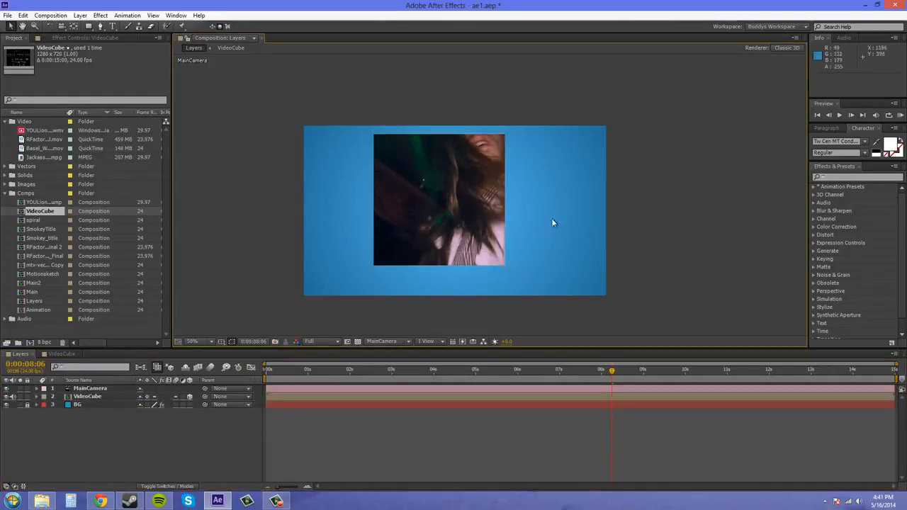
Reveal the VideoCube layer's rotation properties and turn the cube with the Rotation tool to an orientation of about 86°, 274°, 45°
click(408, 242)
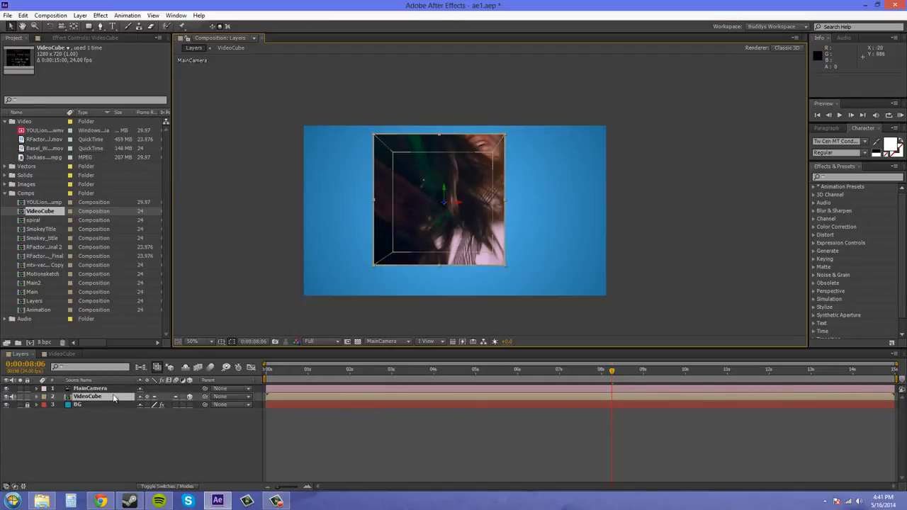
key(r)
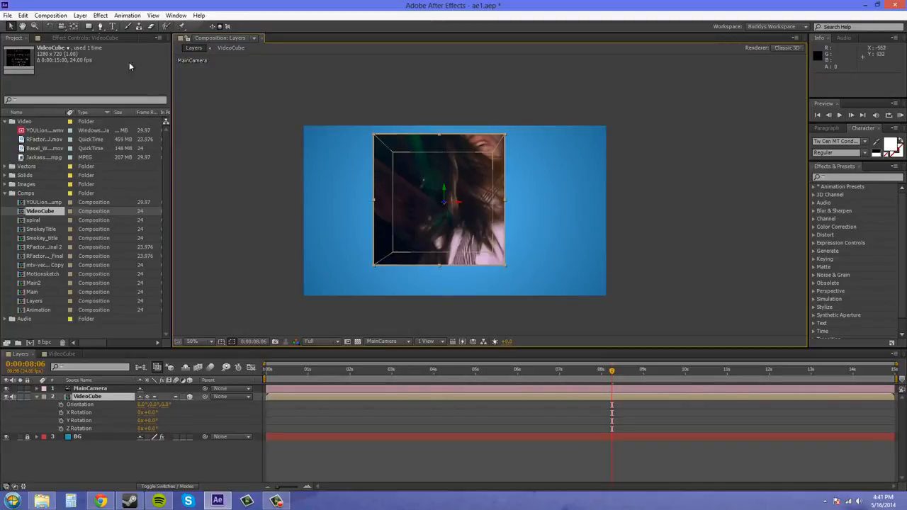
click(49, 27)
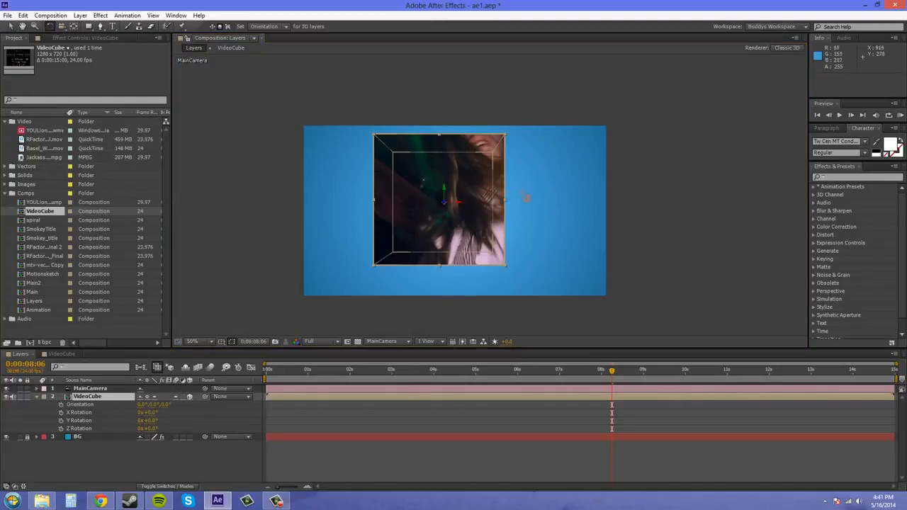
click(528, 200)
click(471, 202)
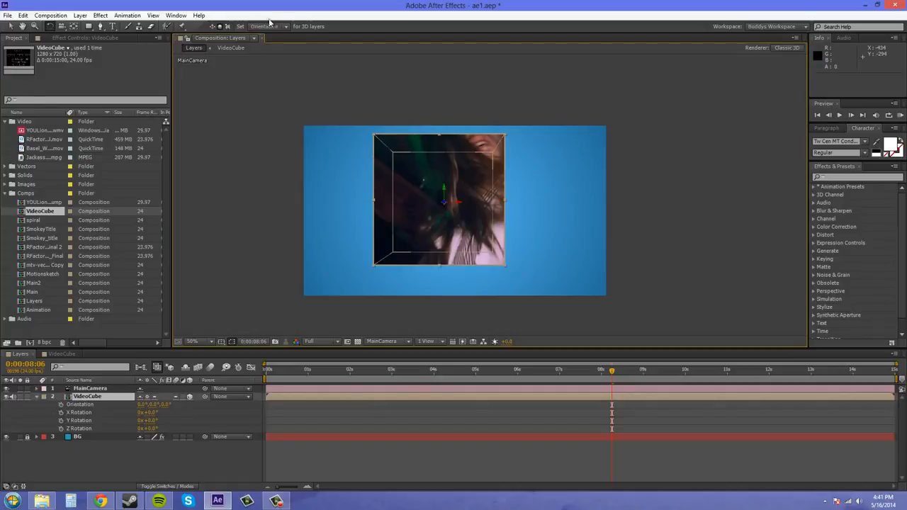
drag(459, 201, 558, 213)
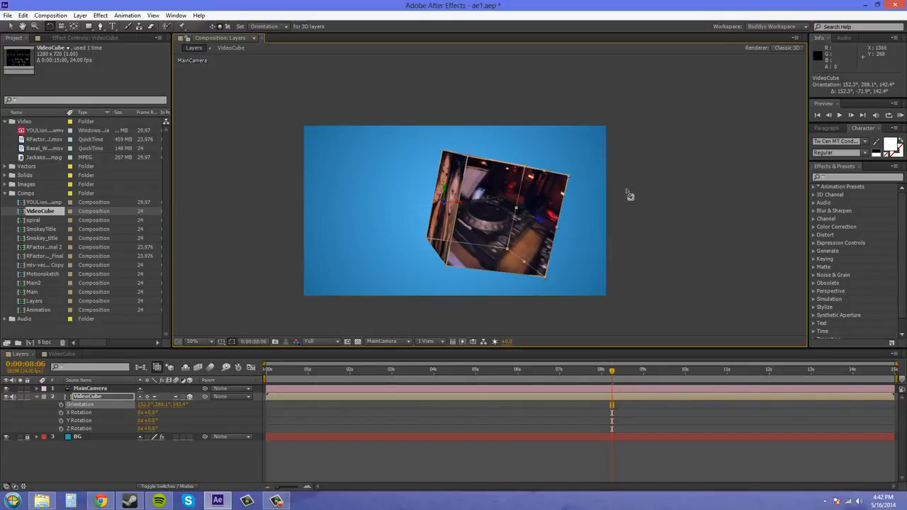
mouse_move(538, 217)
mouse_down()
mouse_move(507, 223)
mouse_move(535, 222)
mouse_move(531, 208)
mouse_move(539, 221)
mouse_up()
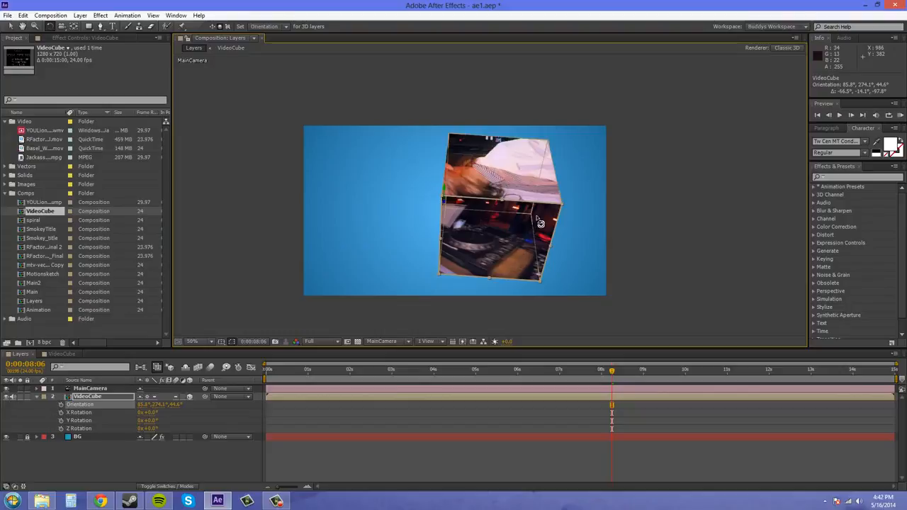